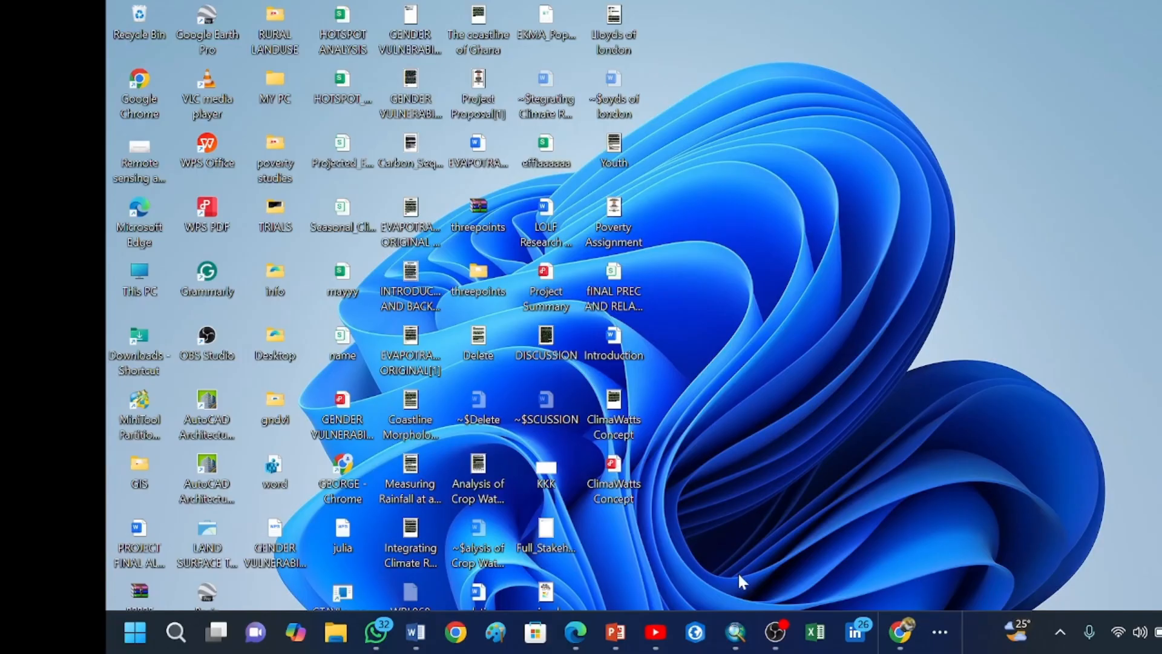
Switch to the blank ArcMap document and add New_District_Shapefile.shp from the D:\Target\New Ghana_16 folder.
{"action": "mouse_move", "coordinate": [738, 633]}
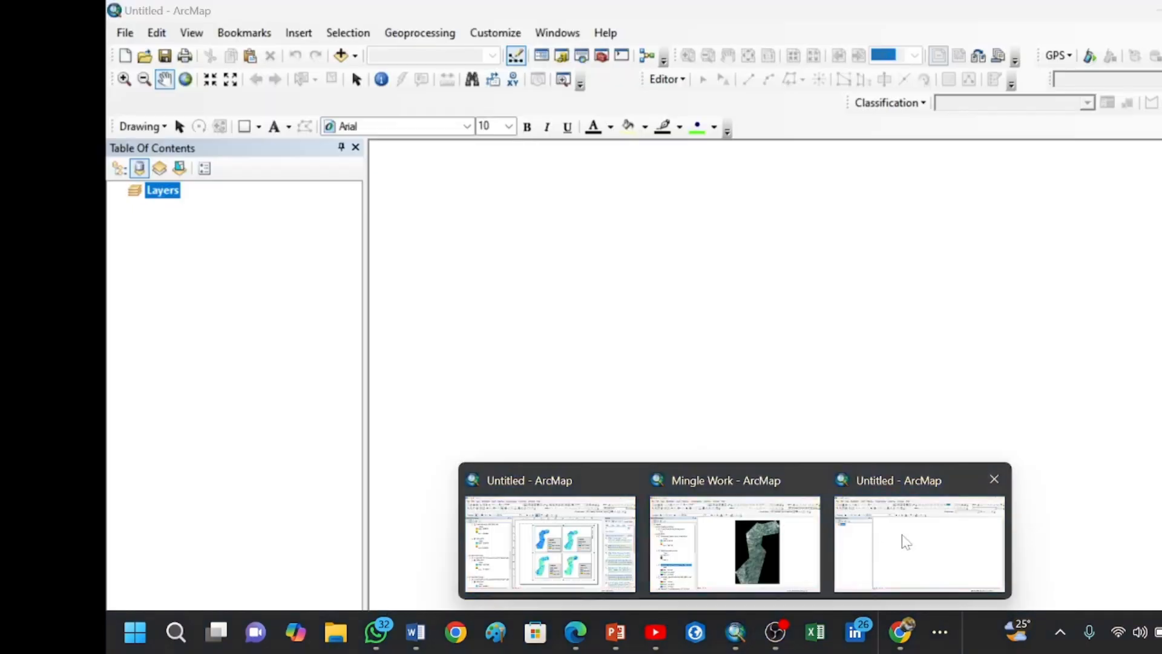
{"action": "left_click", "coordinate": [901, 536]}
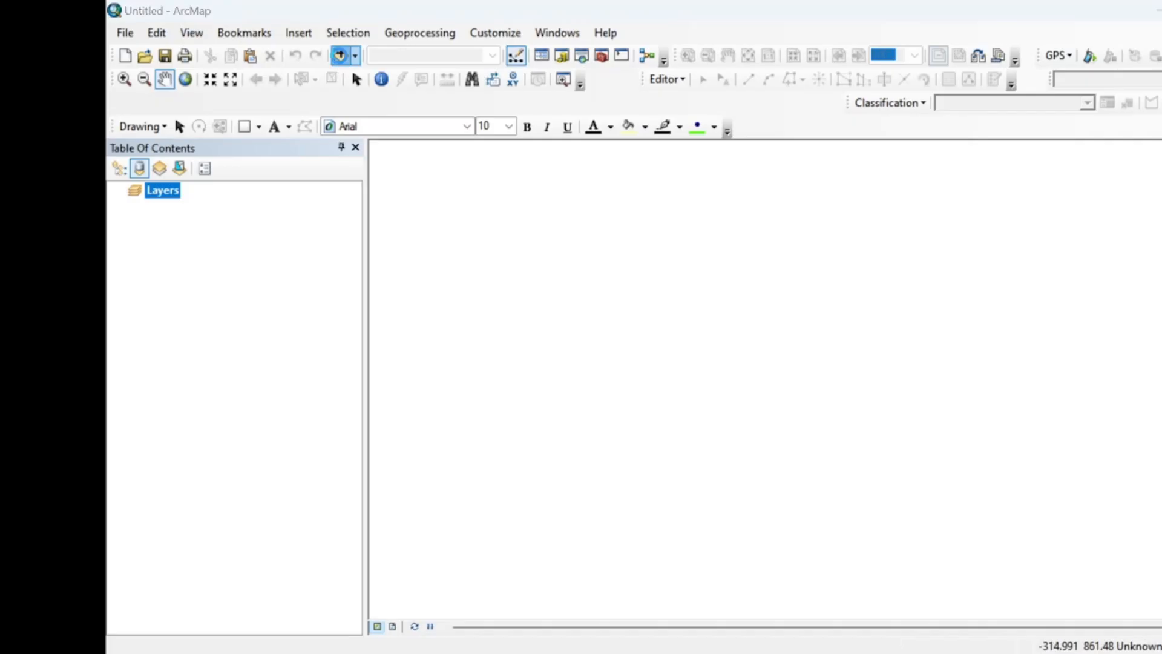
{"action": "left_click", "coordinate": [341, 55]}
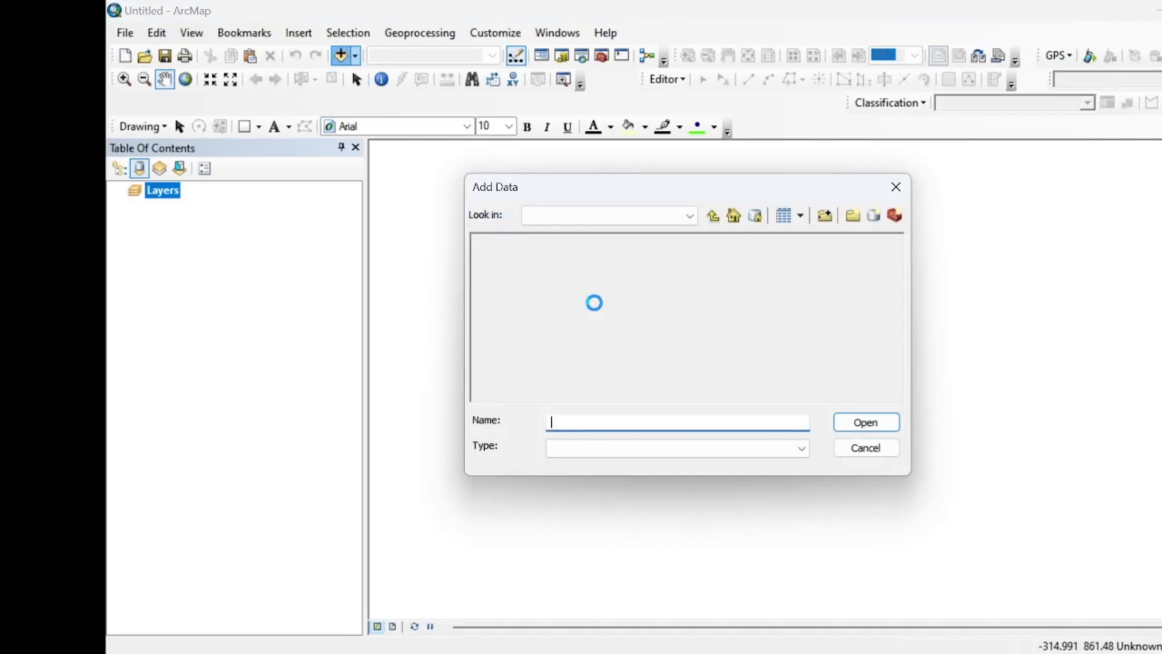
{"action": "left_click", "coordinate": [690, 216]}
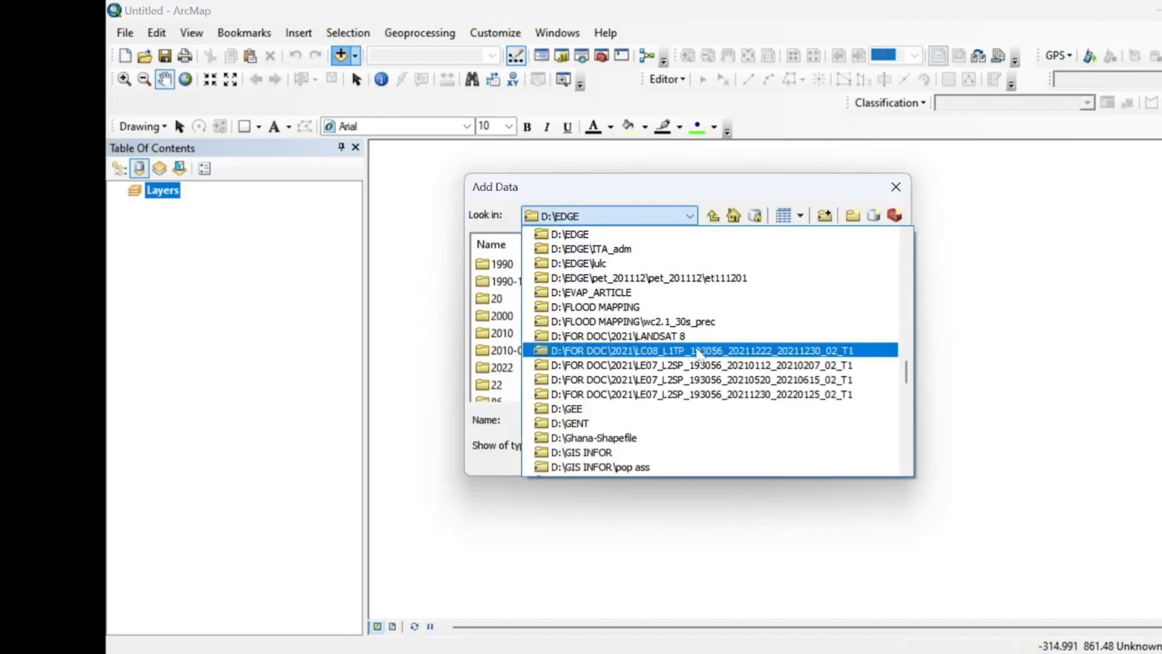
{"action": "scroll", "coordinate": [699, 354], "scroll_direction": "down", "scroll_amount": 10}
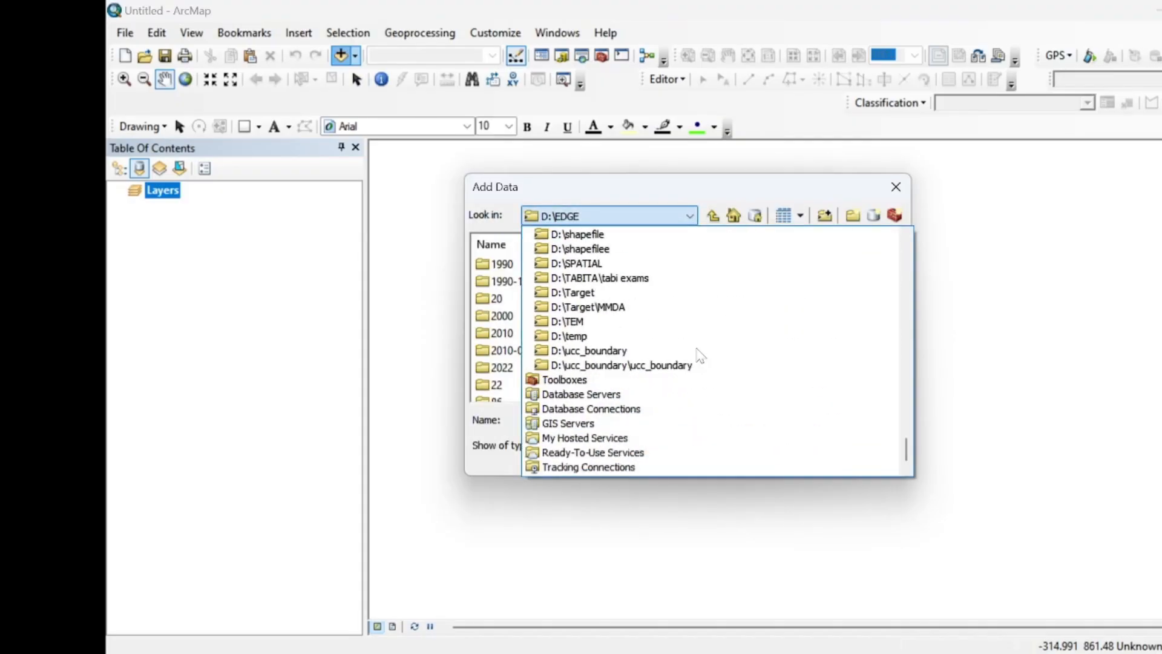
{"action": "left_click", "coordinate": [587, 297]}
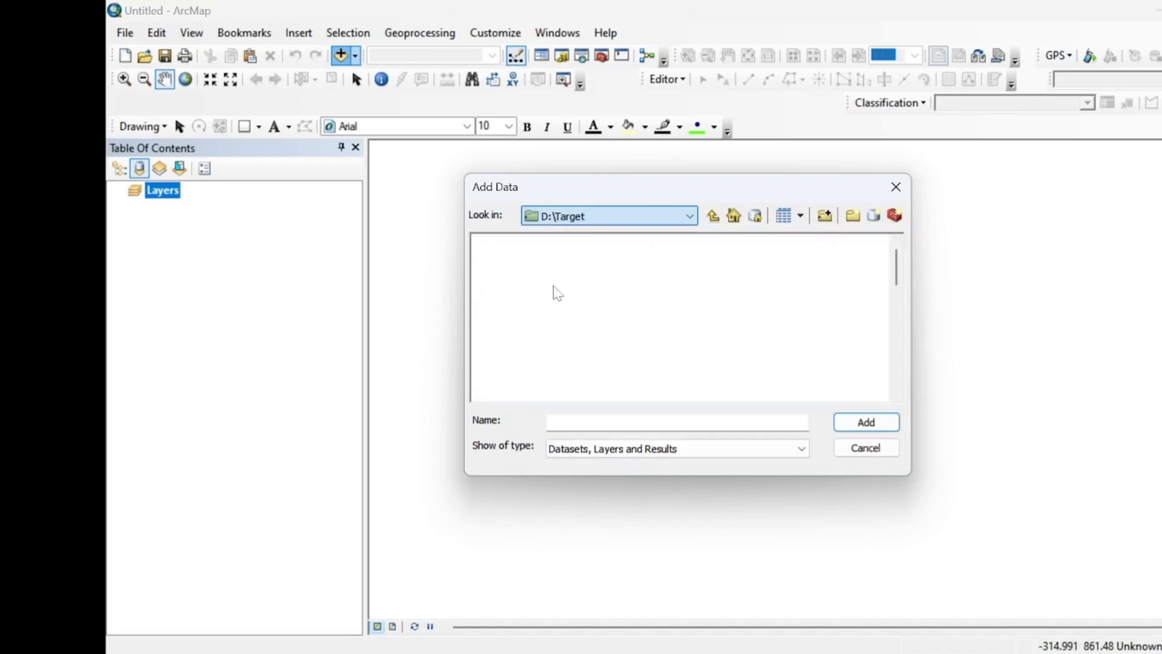
{"action": "scroll", "coordinate": [541, 302], "scroll_direction": "down", "scroll_amount": 5}
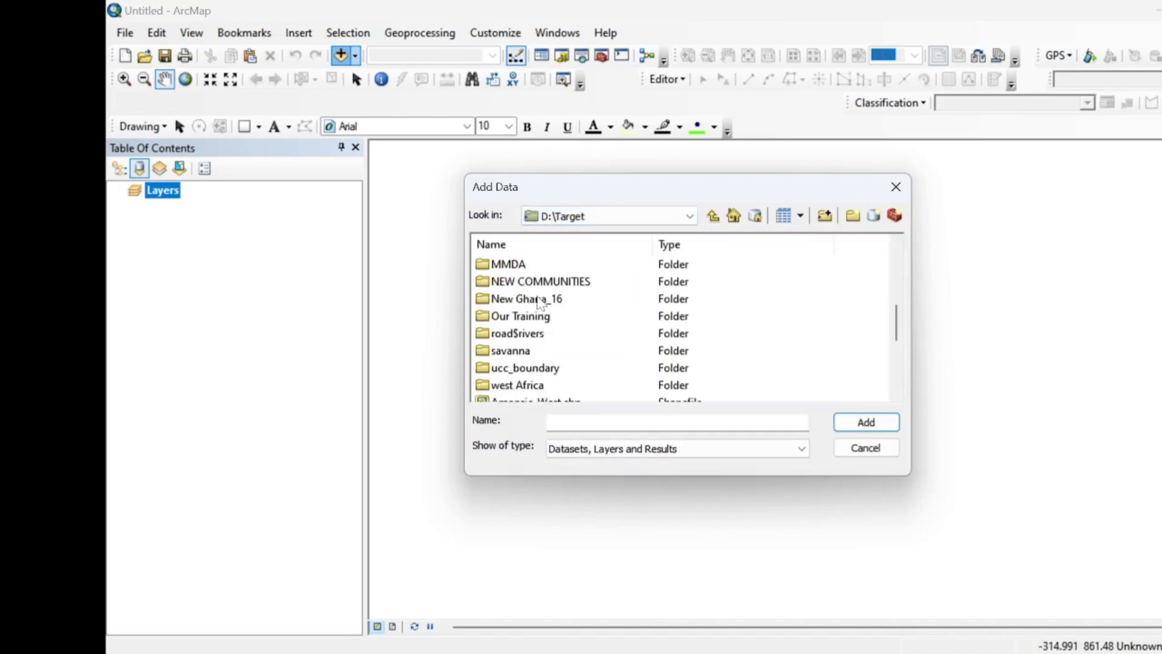
{"action": "left_click", "coordinate": [541, 299]}
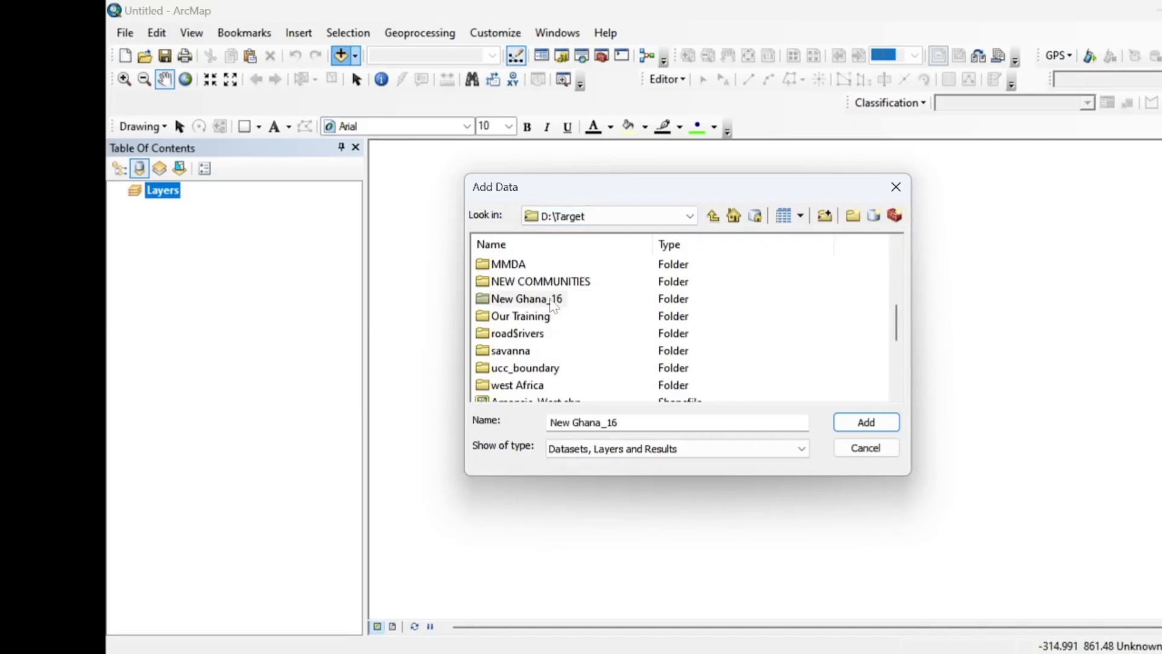
{"action": "double_click", "coordinate": [550, 299]}
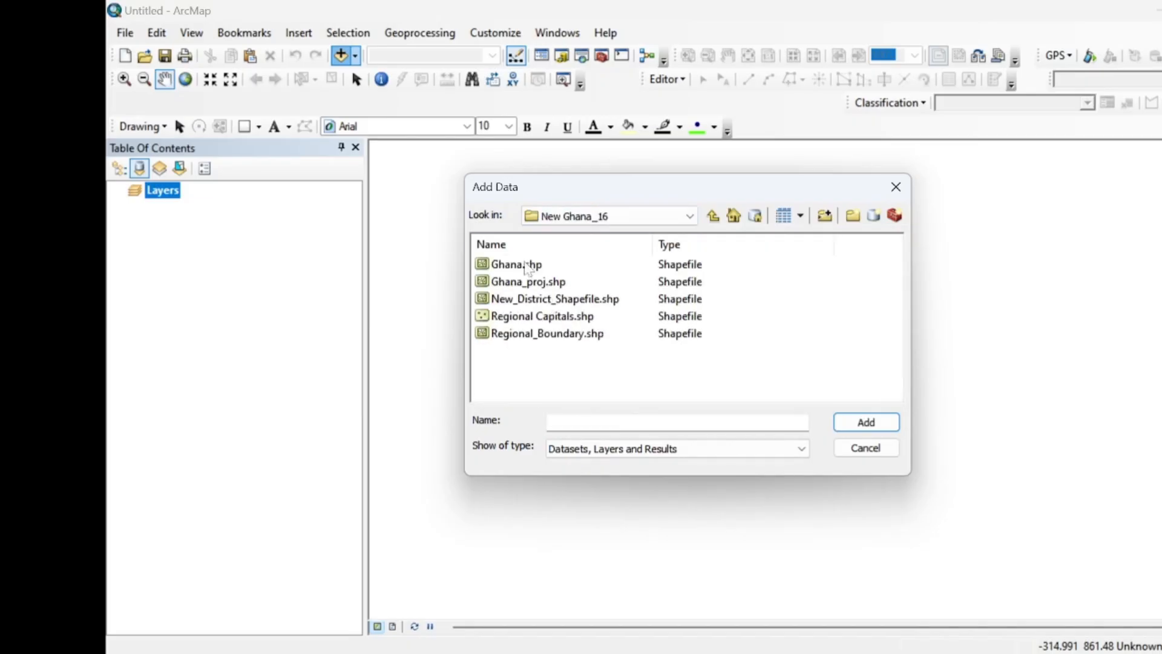
{"action": "left_click", "coordinate": [546, 300]}
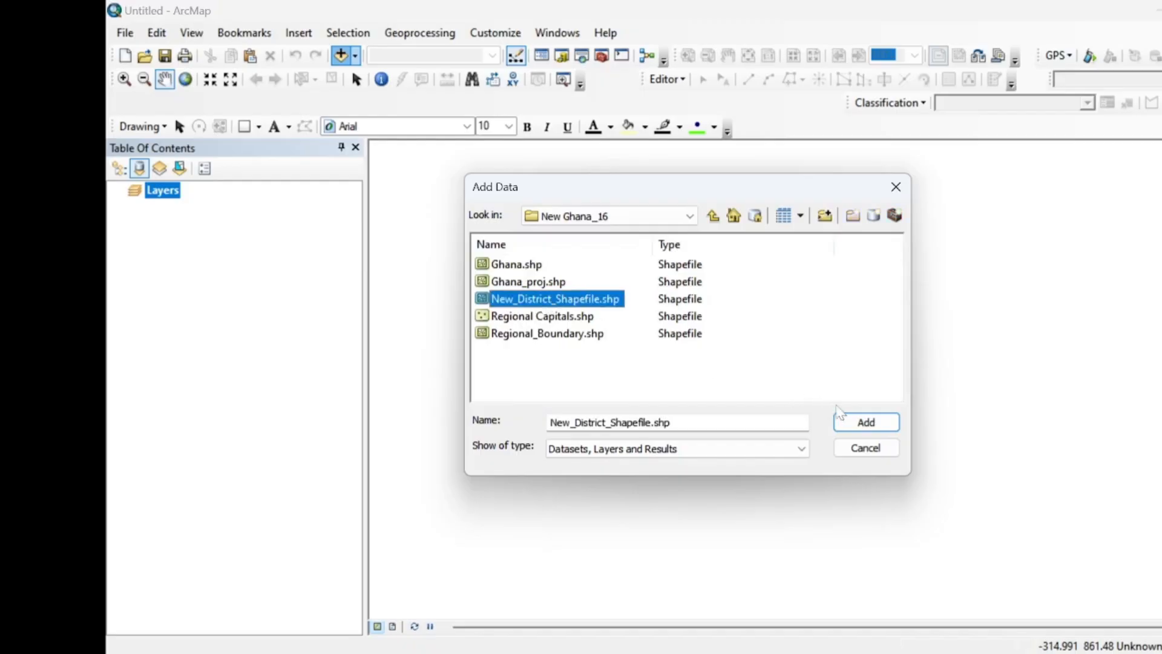
{"action": "left_click", "coordinate": [859, 422]}
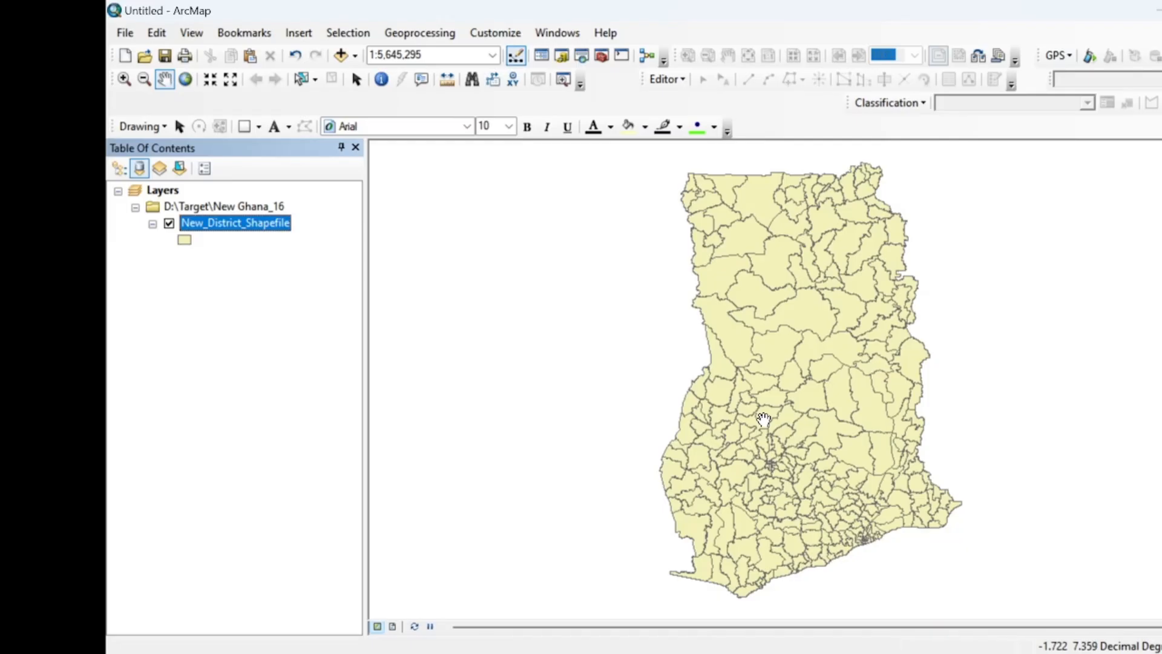
Select the Chereponi District record in the New_District_Shapefile attribute table and close the table.
{"action": "right_click", "coordinate": [246, 227]}
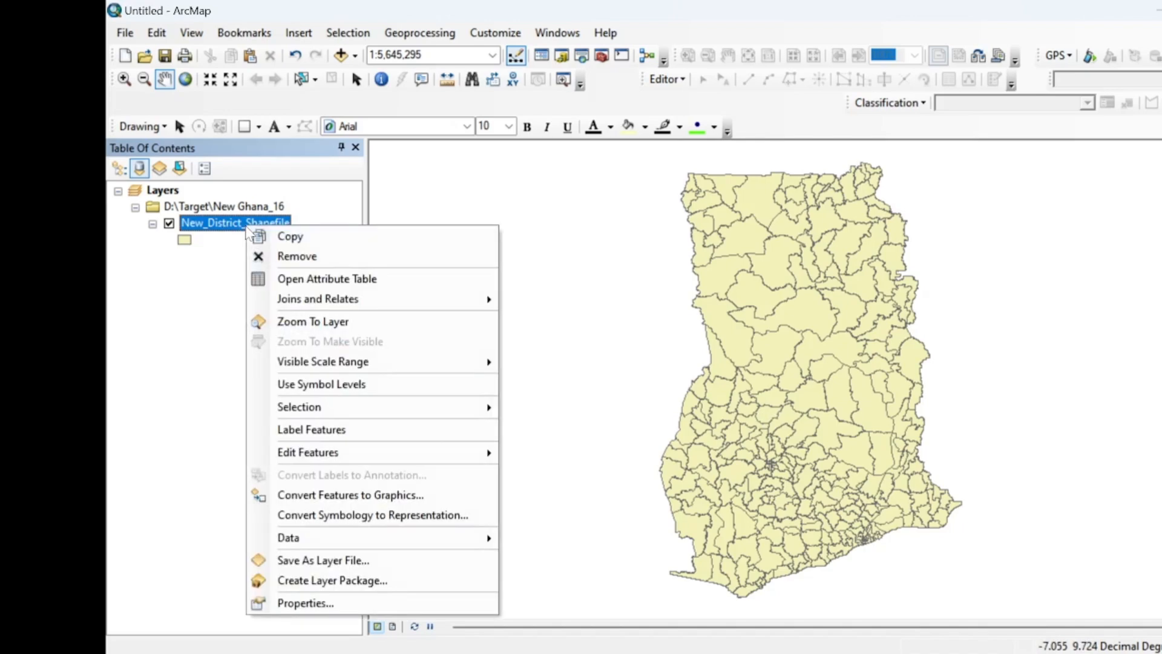
{"action": "left_click", "coordinate": [306, 280]}
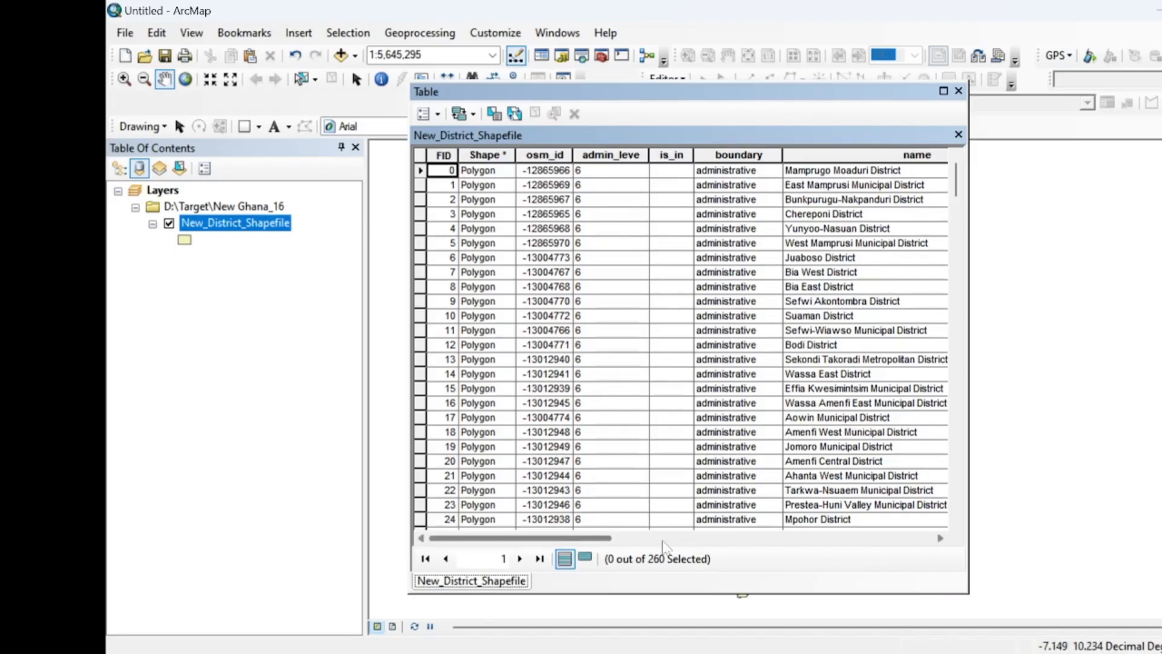
{"action": "left_click_drag", "start_coordinate": [602, 539], "coordinate": [691, 539]}
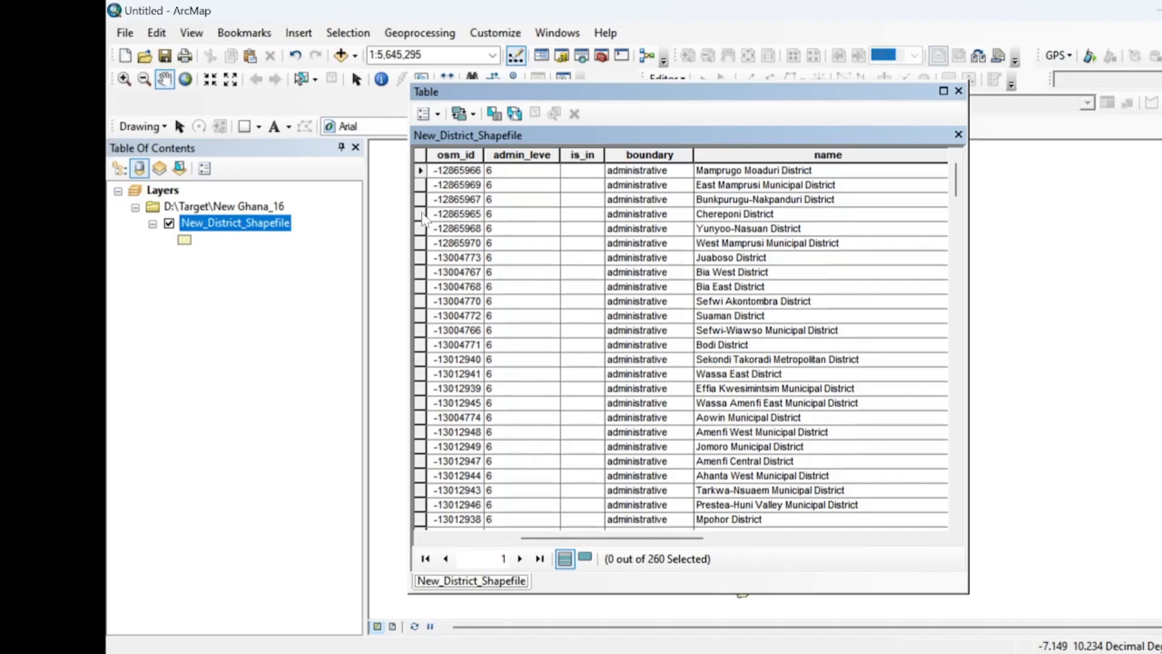
{"action": "left_click", "coordinate": [421, 214]}
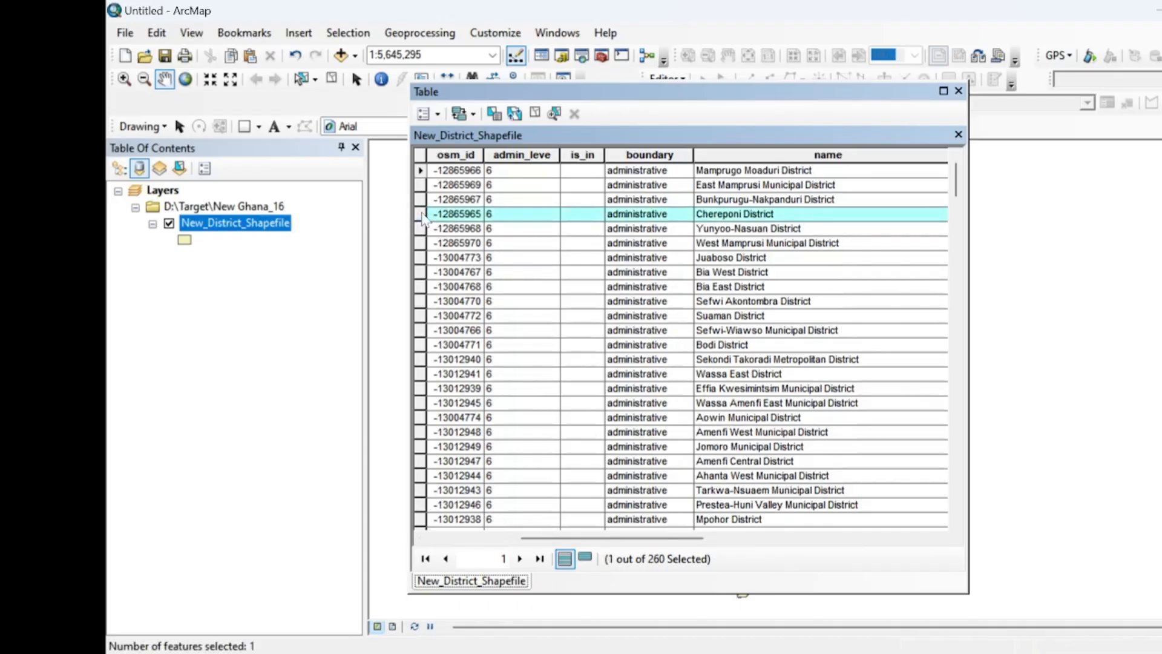
{"action": "left_click", "coordinate": [959, 91]}
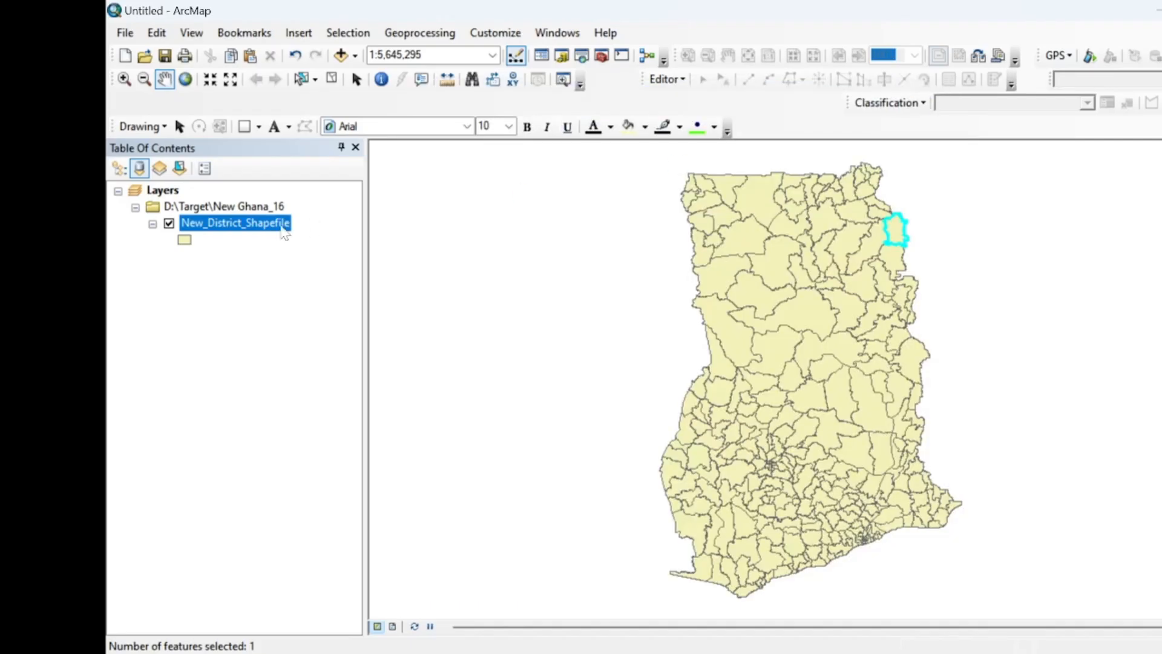
Export the selected district as shapefile "cheereponi District" in the west Africa folder, using the layer's source coordinate system, and add it to the map.
{"action": "right_click", "coordinate": [249, 225]}
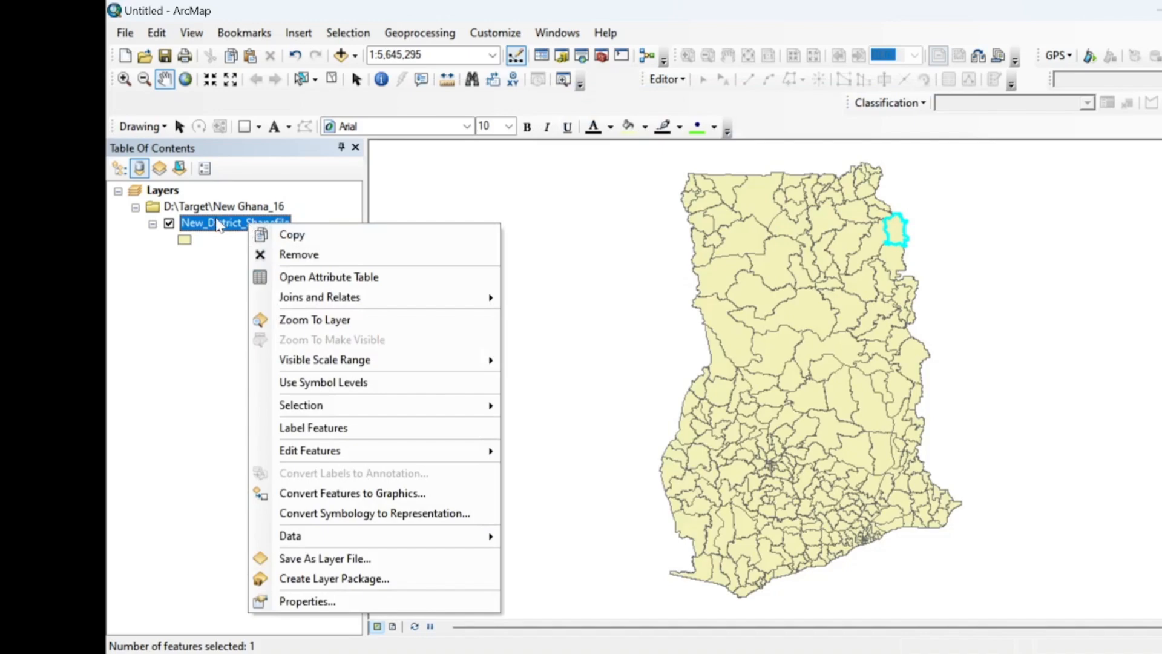
{"action": "mouse_move", "coordinate": [413, 538]}
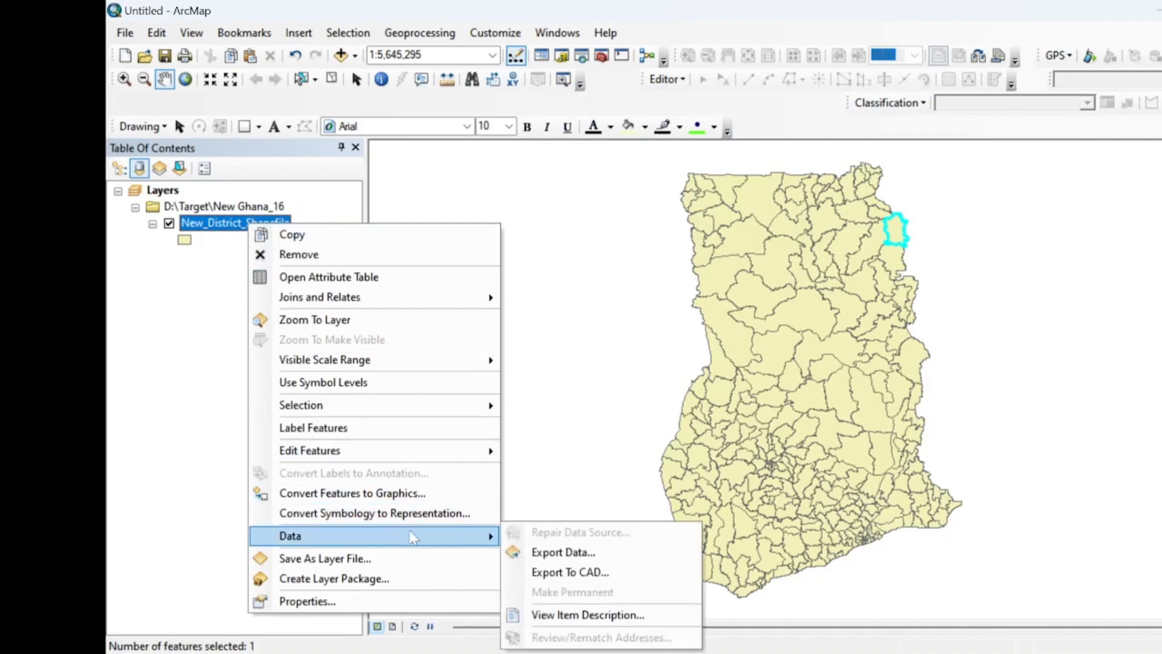
{"action": "left_click", "coordinate": [554, 553]}
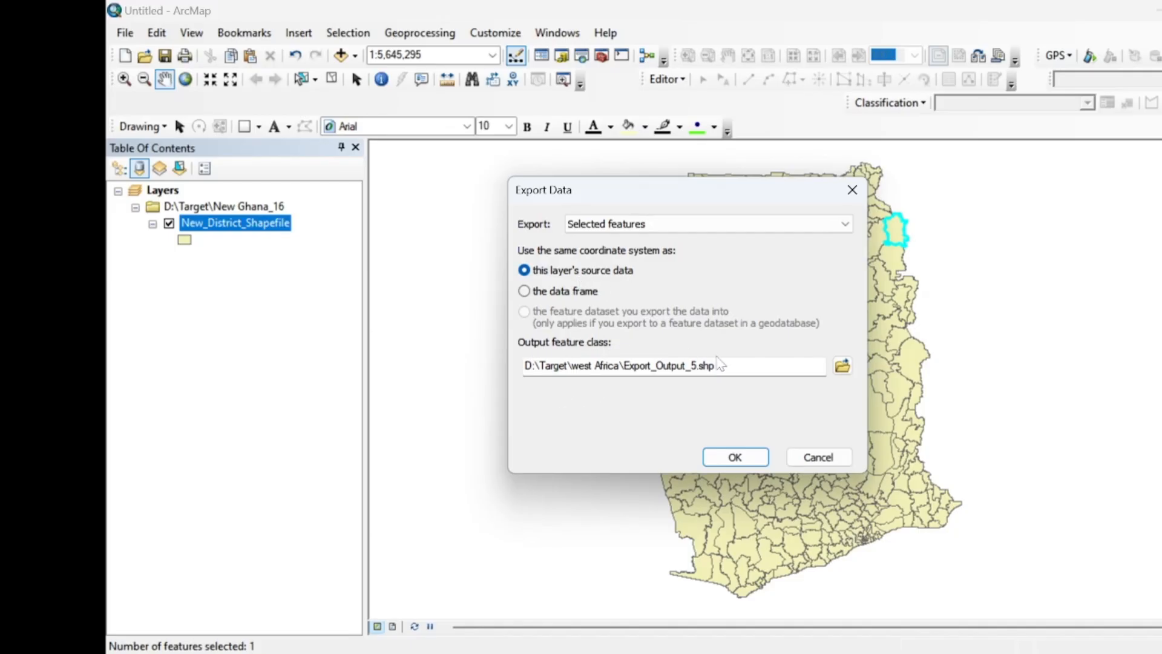
{"action": "left_click", "coordinate": [842, 365]}
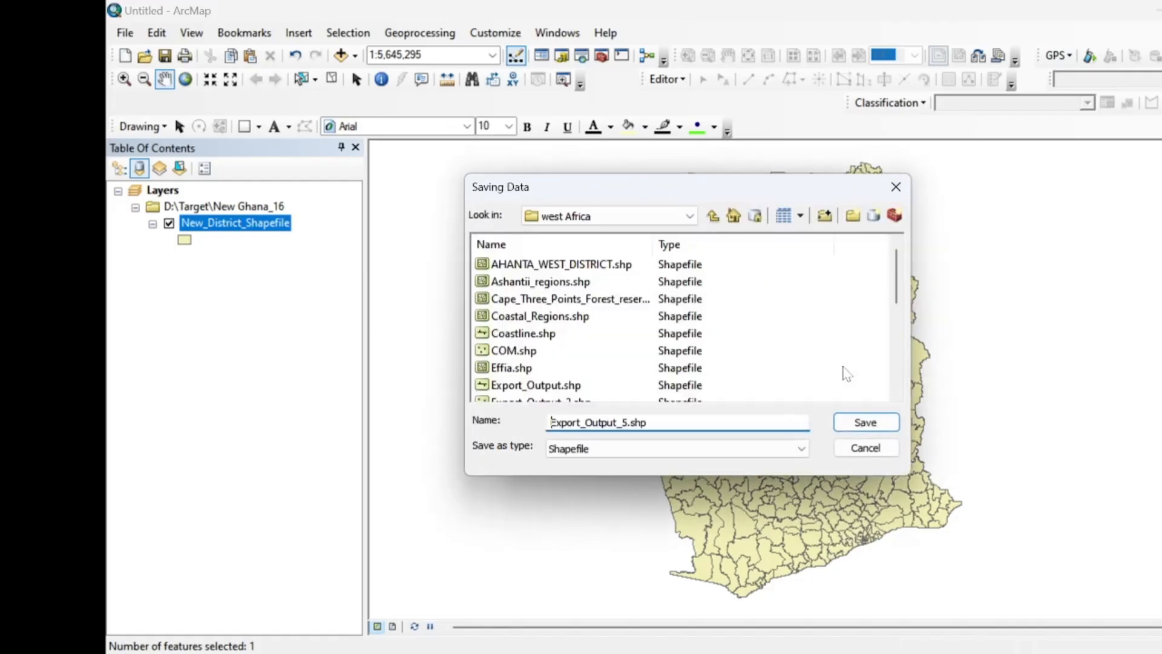
{"action": "scroll", "coordinate": [641, 370], "scroll_direction": "down", "scroll_amount": 5}
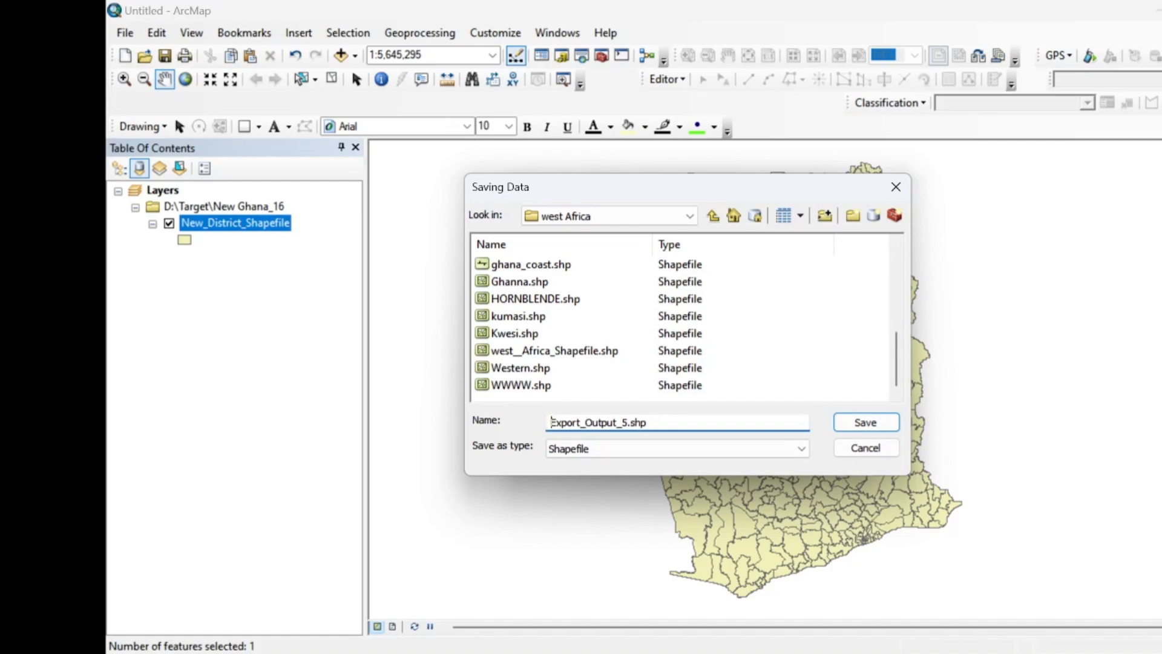
{"action": "left_click_drag", "start_coordinate": [648, 423], "coordinate": [540, 427]}
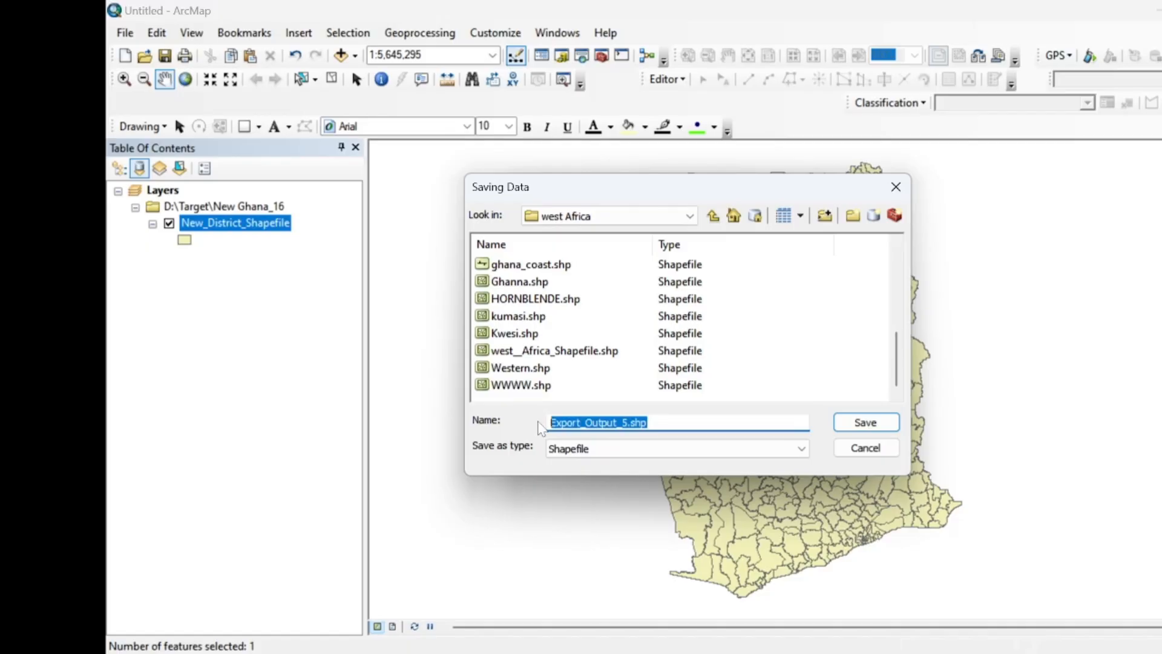
{"action": "type", "text": "cheereponi District"}
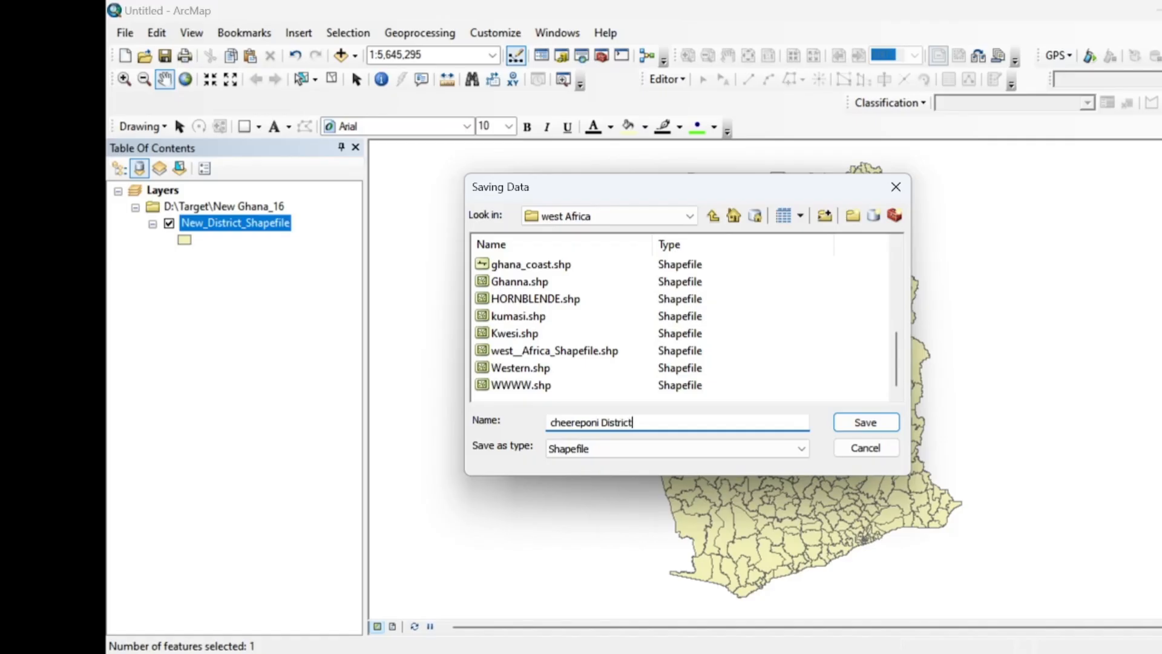
{"action": "left_click", "coordinate": [850, 427]}
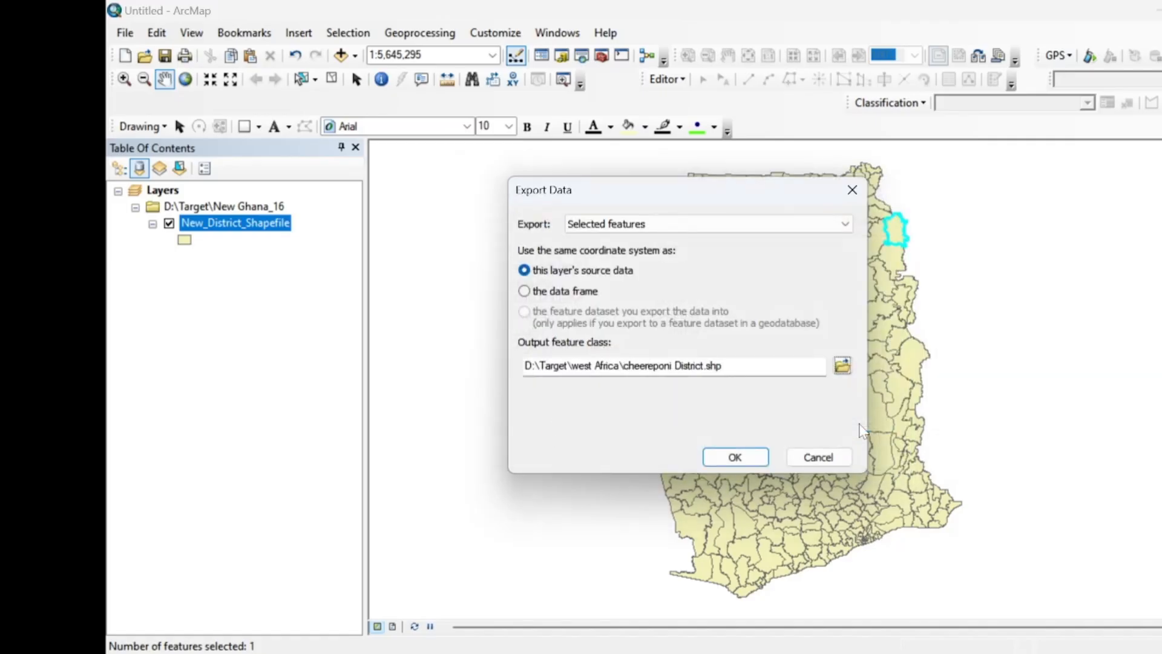
{"action": "left_click", "coordinate": [724, 456]}
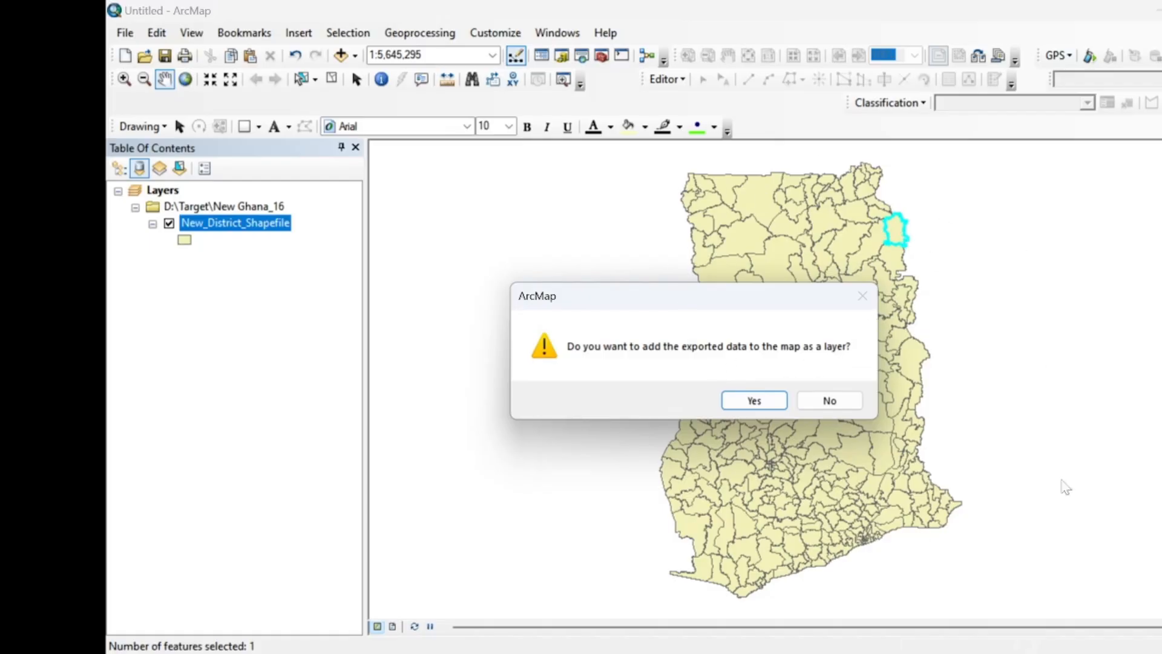
{"action": "left_click", "coordinate": [753, 401]}
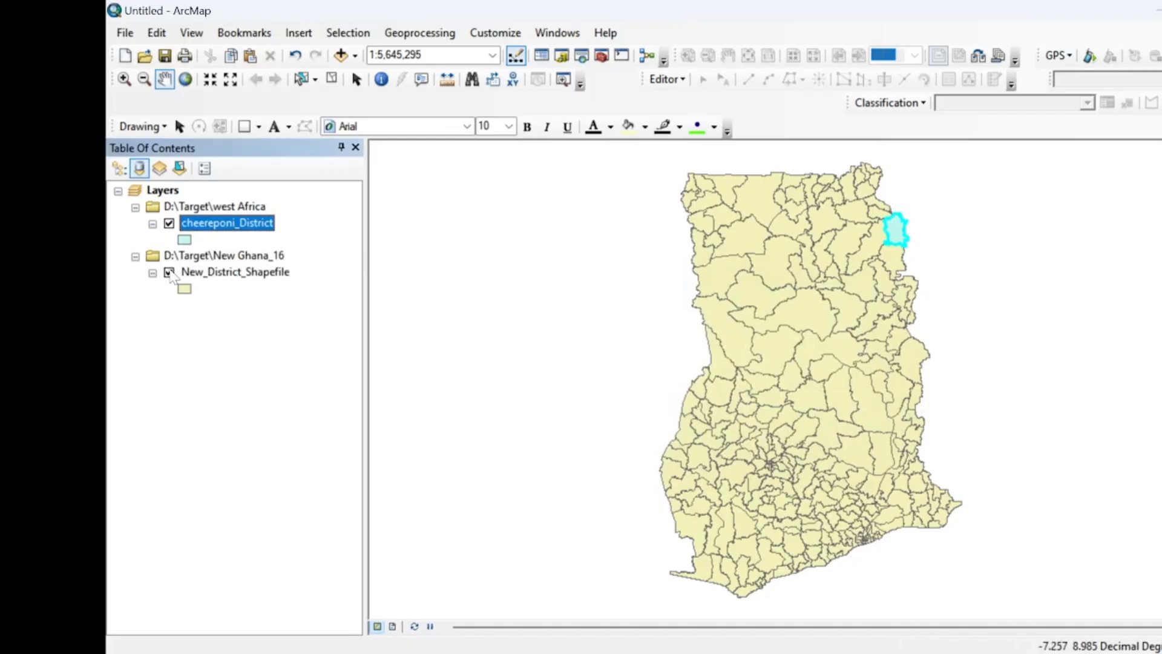
Hide the New_District_Shapefile layer and zoom to the cheereponi_District layer.
{"action": "left_click", "coordinate": [168, 271]}
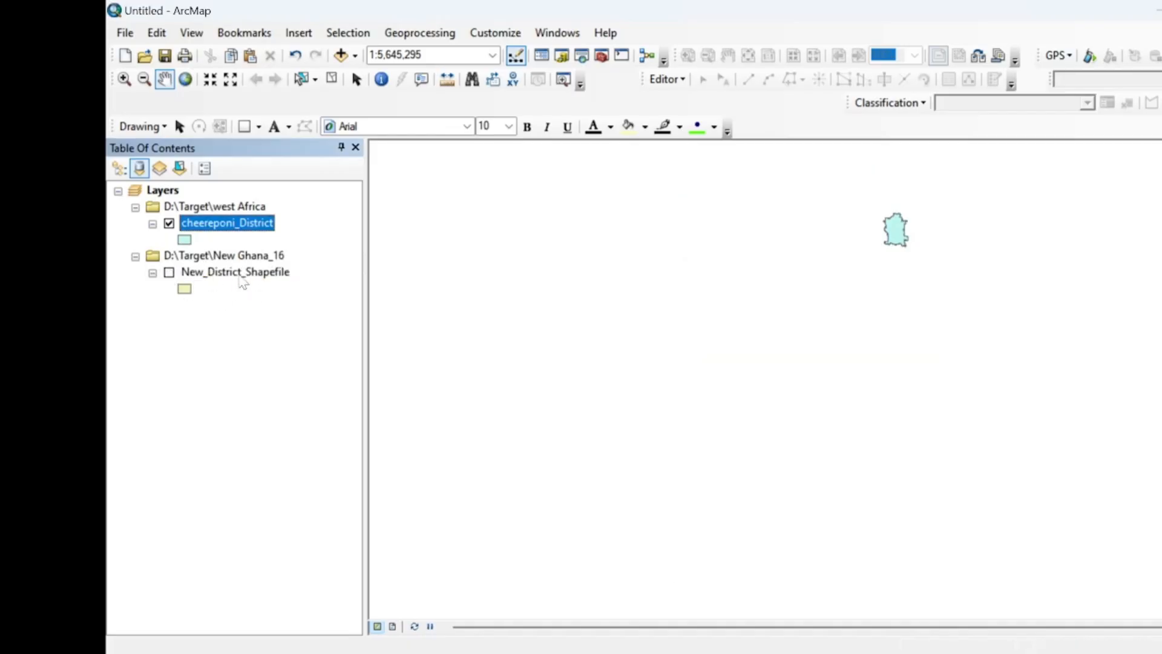
{"action": "right_click", "coordinate": [243, 224]}
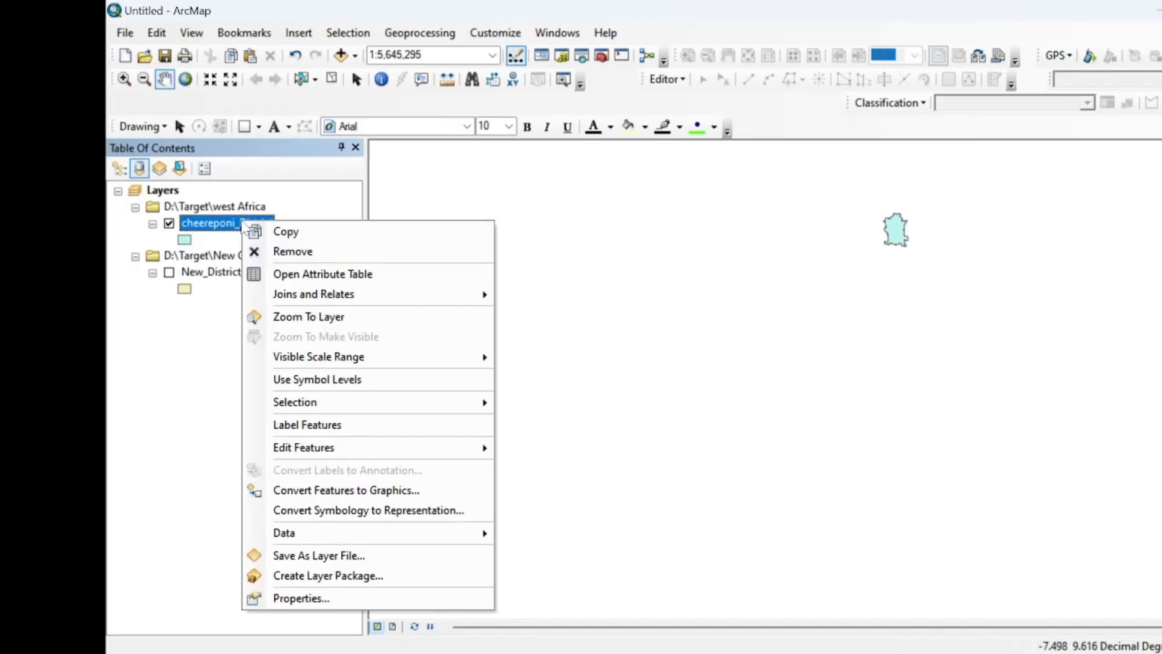
{"action": "left_click", "coordinate": [338, 317]}
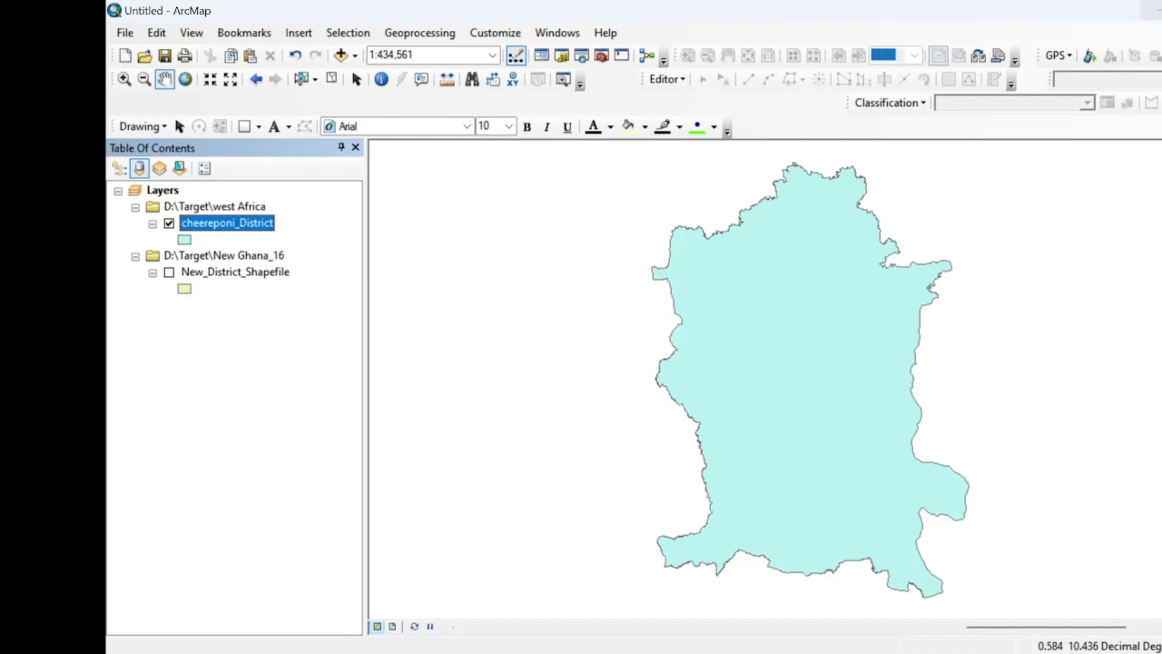
Minimize the map window, switch to File Explorer and open the D:\Target\west Africa folder.
{"action": "left_click", "coordinate": [1158, 10]}
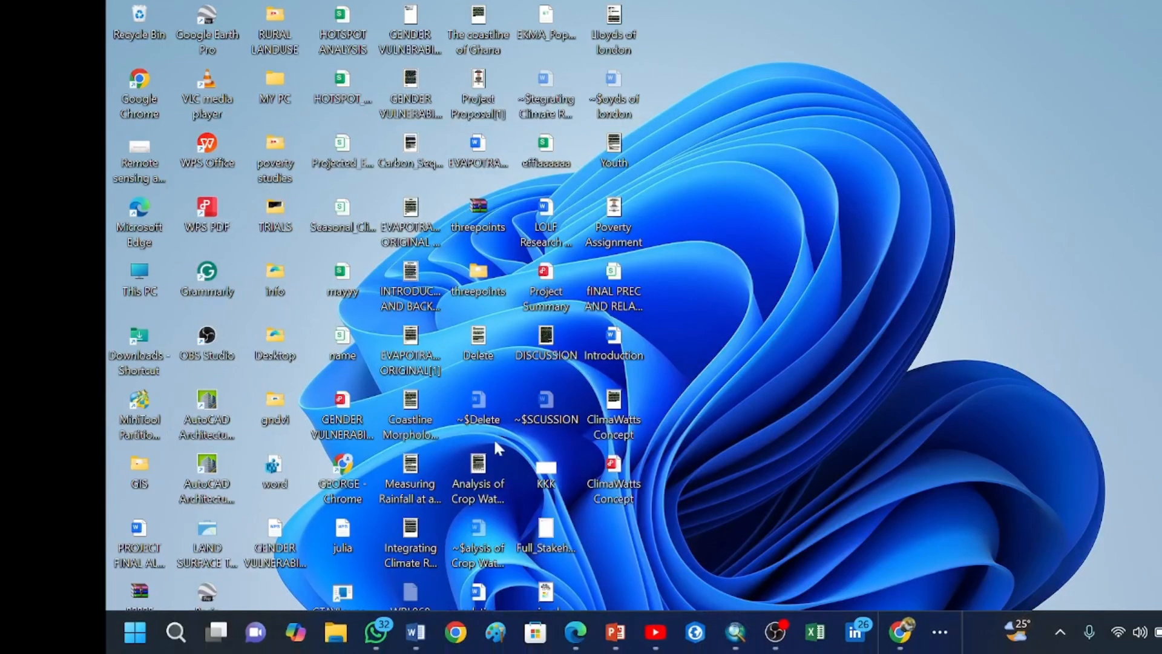
{"action": "left_click", "coordinate": [336, 633]}
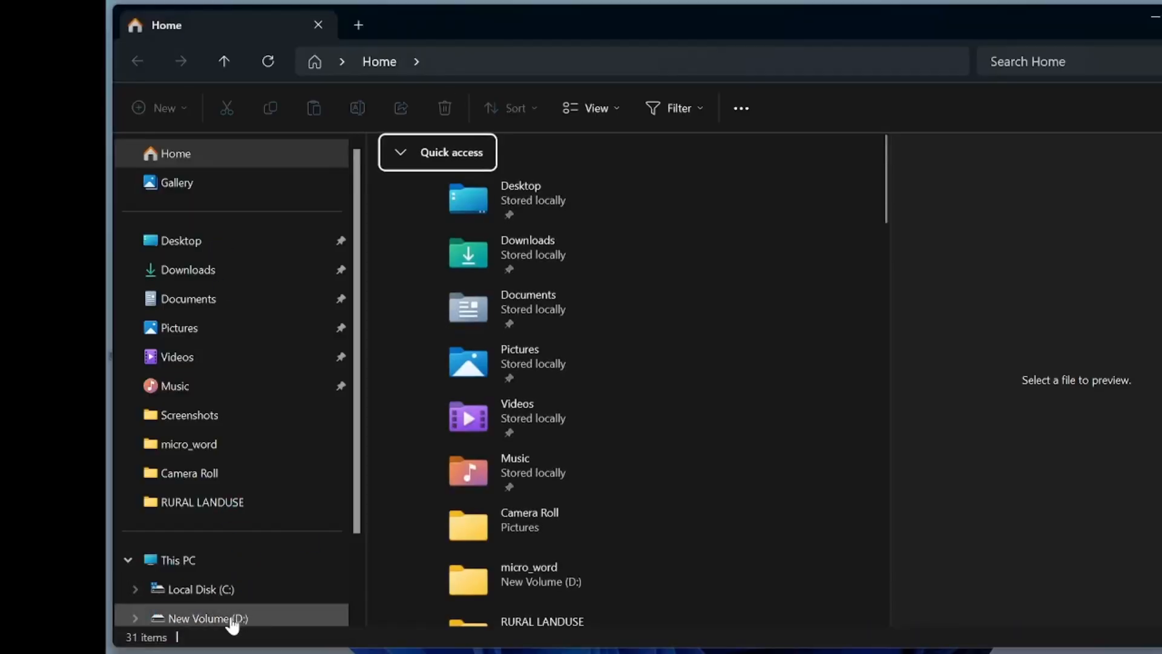
{"action": "left_click", "coordinate": [232, 618]}
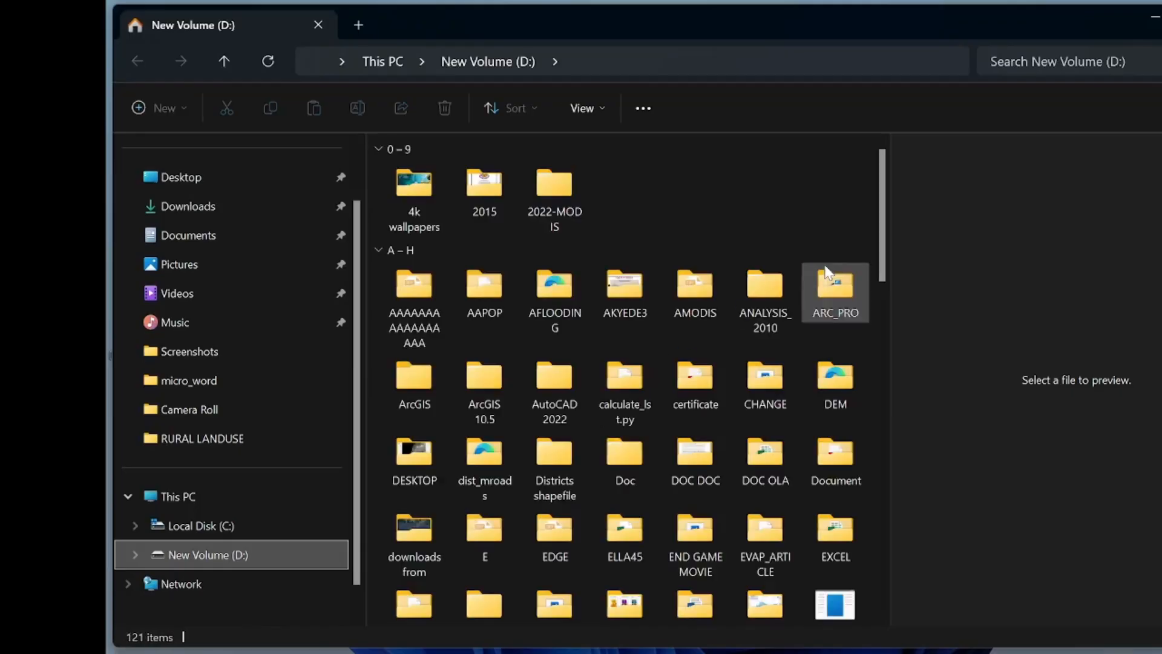
{"action": "scroll", "coordinate": [872, 387], "scroll_direction": "down", "scroll_amount": 2}
{"action": "scroll", "coordinate": [855, 470], "scroll_direction": "down", "scroll_amount": 15}
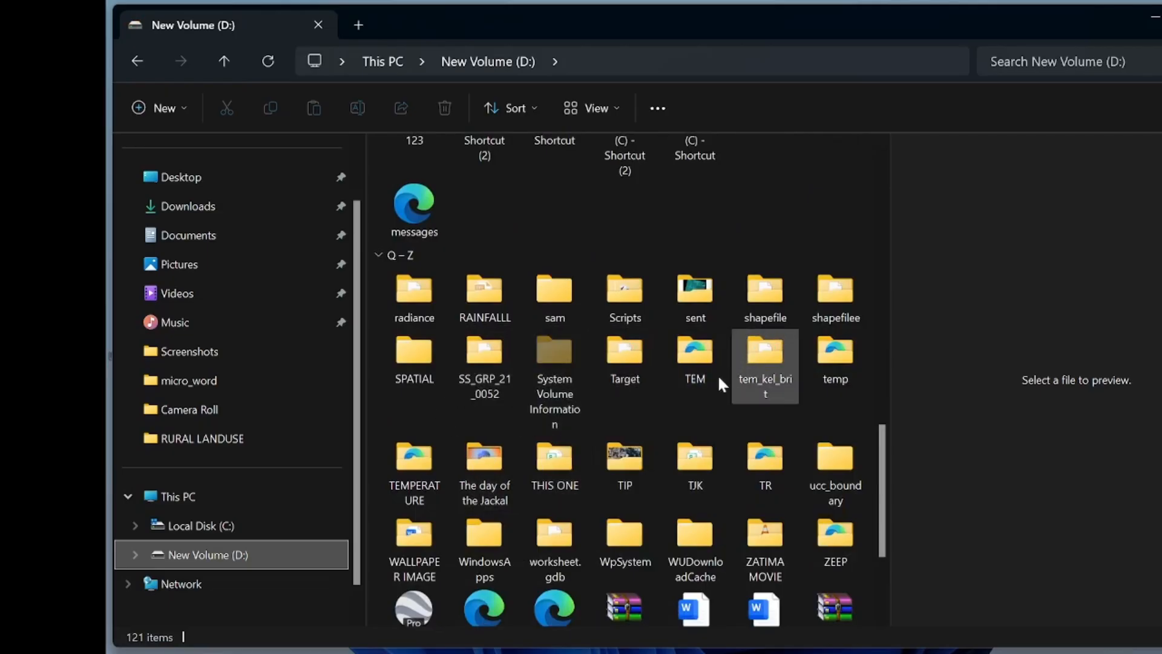
{"action": "double_click", "coordinate": [653, 353]}
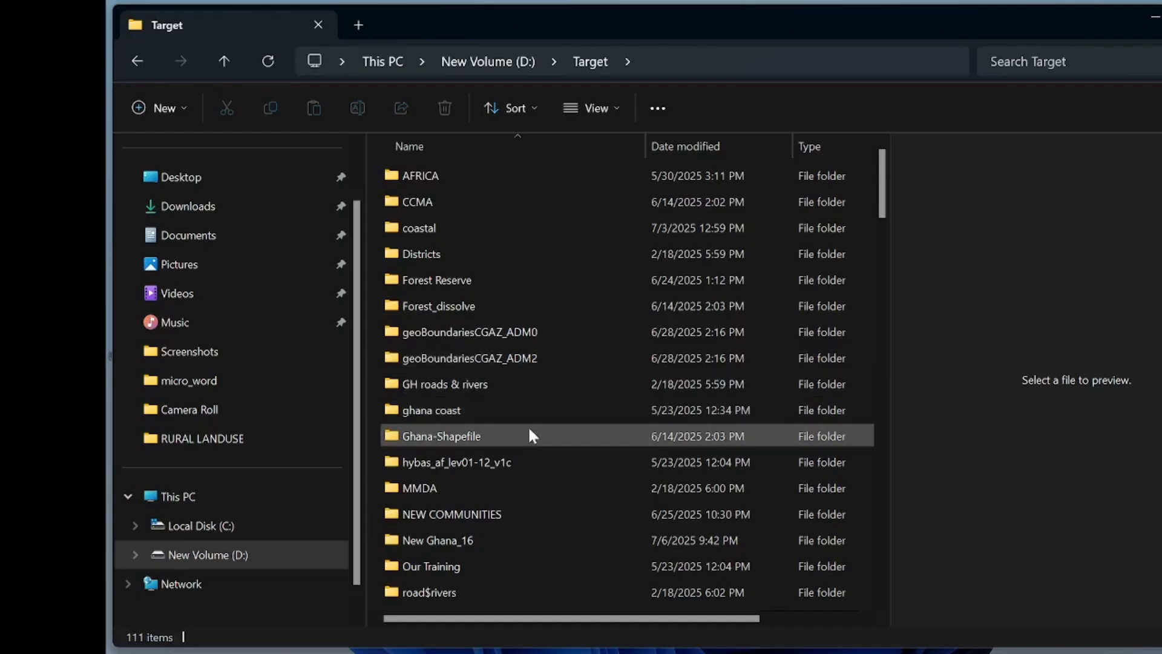
{"action": "scroll", "coordinate": [529, 435], "scroll_direction": "down", "scroll_amount": 3}
{"action": "scroll", "coordinate": [528, 427], "scroll_direction": "down", "scroll_amount": 1}
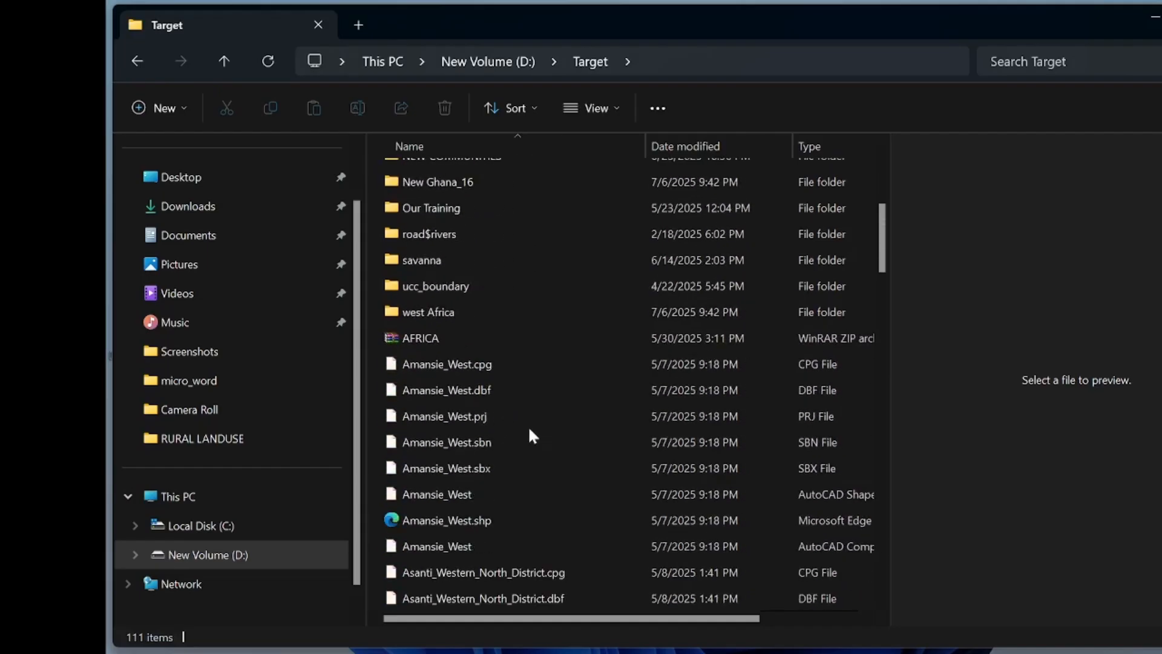
{"action": "left_click", "coordinate": [431, 319]}
{"action": "double_click", "coordinate": [430, 317]}
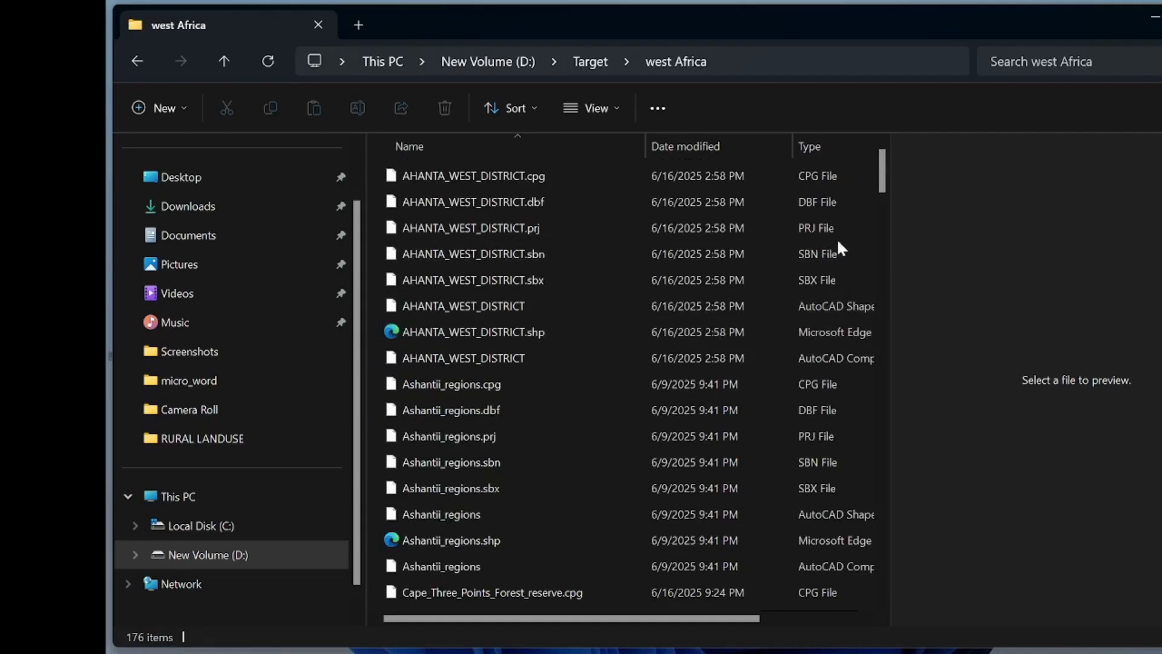
Copy all the cheereponi_District files, from the .cpg to the last component file, and minimize the folder window.
{"action": "left_click_drag", "start_coordinate": [880, 182], "coordinate": [873, 230]}
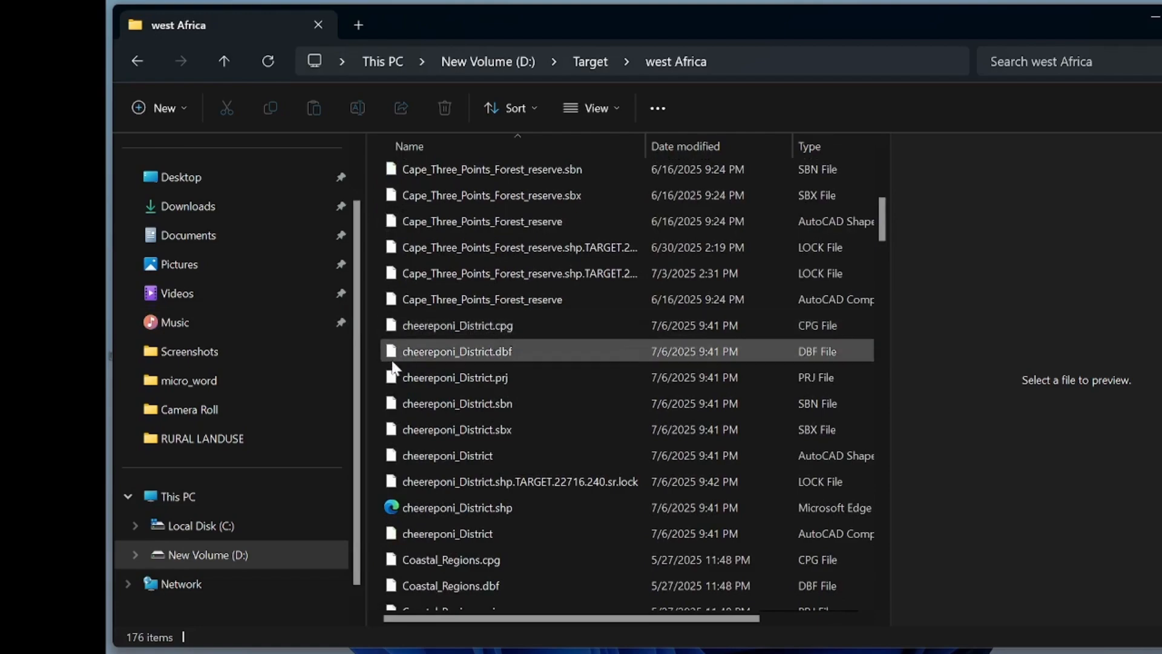
{"action": "left_click", "coordinate": [479, 320]}
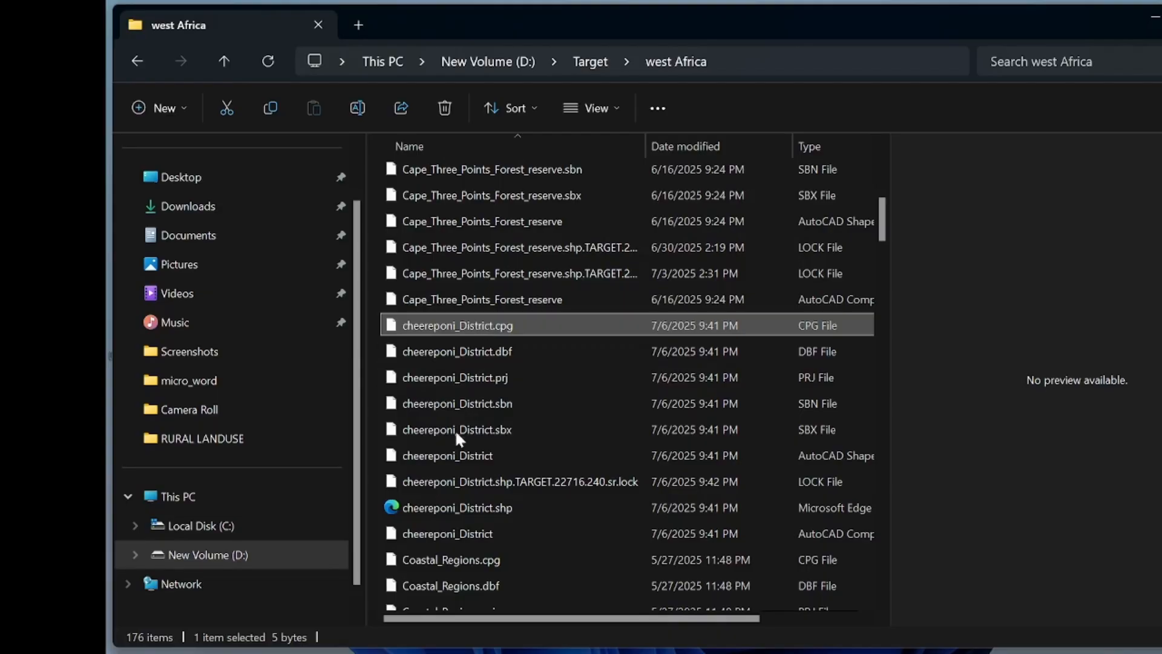
{"action": "left_click", "coordinate": [449, 535], "text": "shift"}
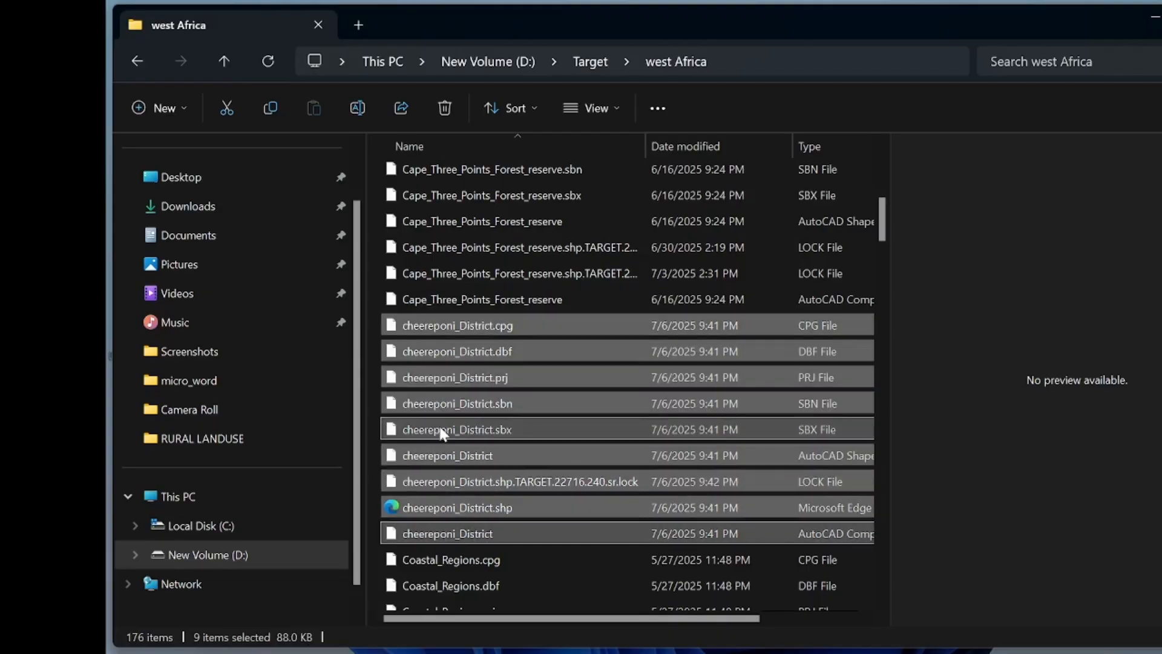
{"action": "left_click", "coordinate": [262, 112]}
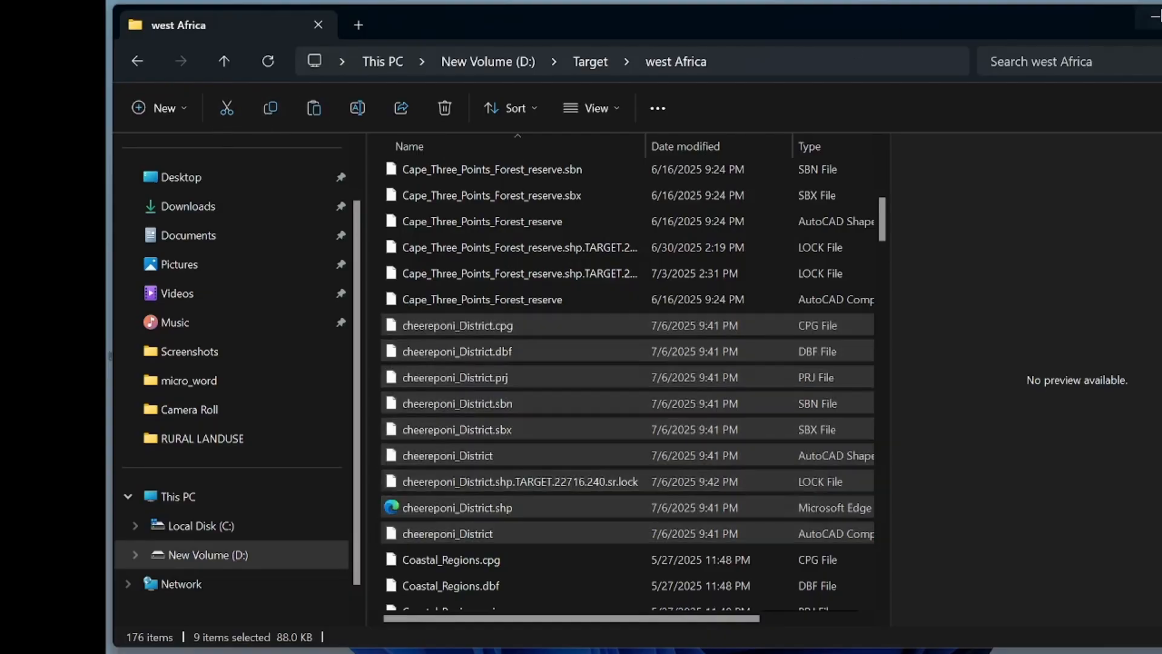
{"action": "left_click", "coordinate": [1155, 17]}
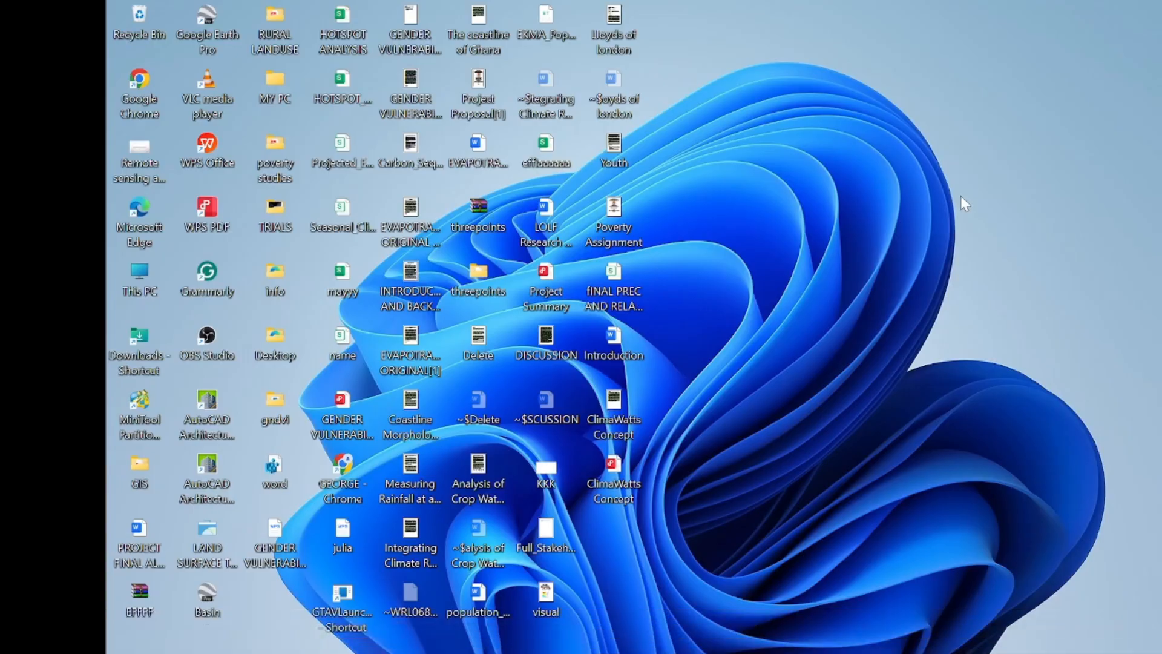
Create a new folder named "chereponi" on the desktop.
{"action": "right_click", "coordinate": [961, 202]}
{"action": "mouse_move", "coordinate": [1057, 331]}
{"action": "left_click", "coordinate": [783, 14]}
{"action": "type", "text": "chereponi"}
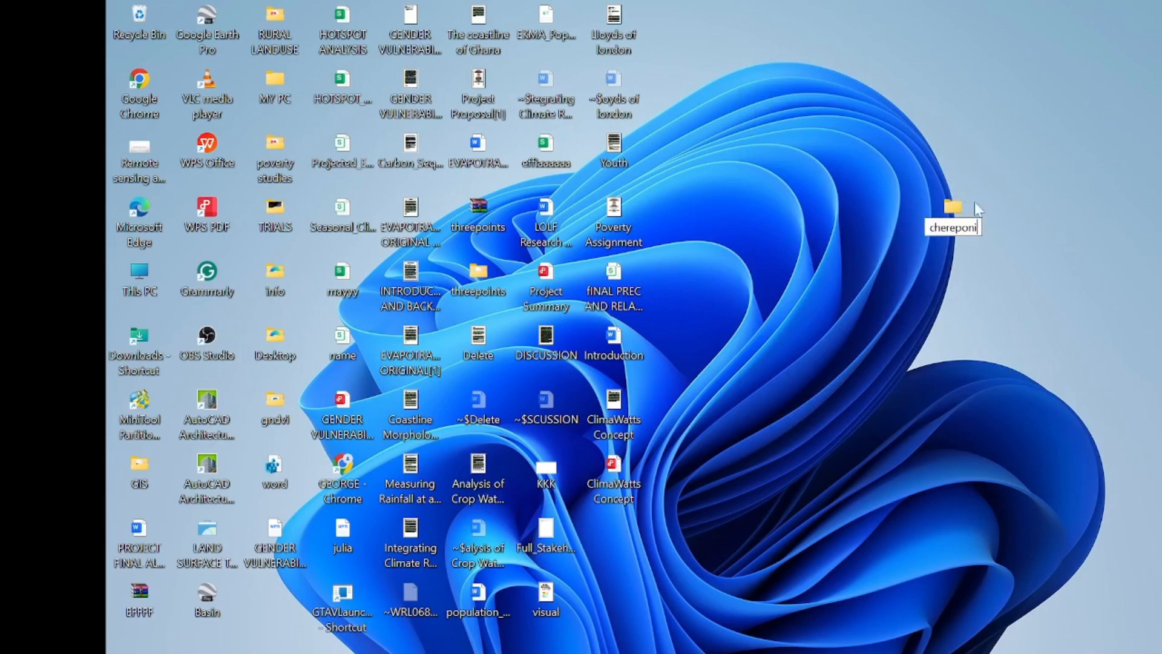
{"action": "key", "text": "Return"}
Paste the copied cheereponi_District files into the chereponi folder and close its window.
{"action": "double_click", "coordinate": [953, 206]}
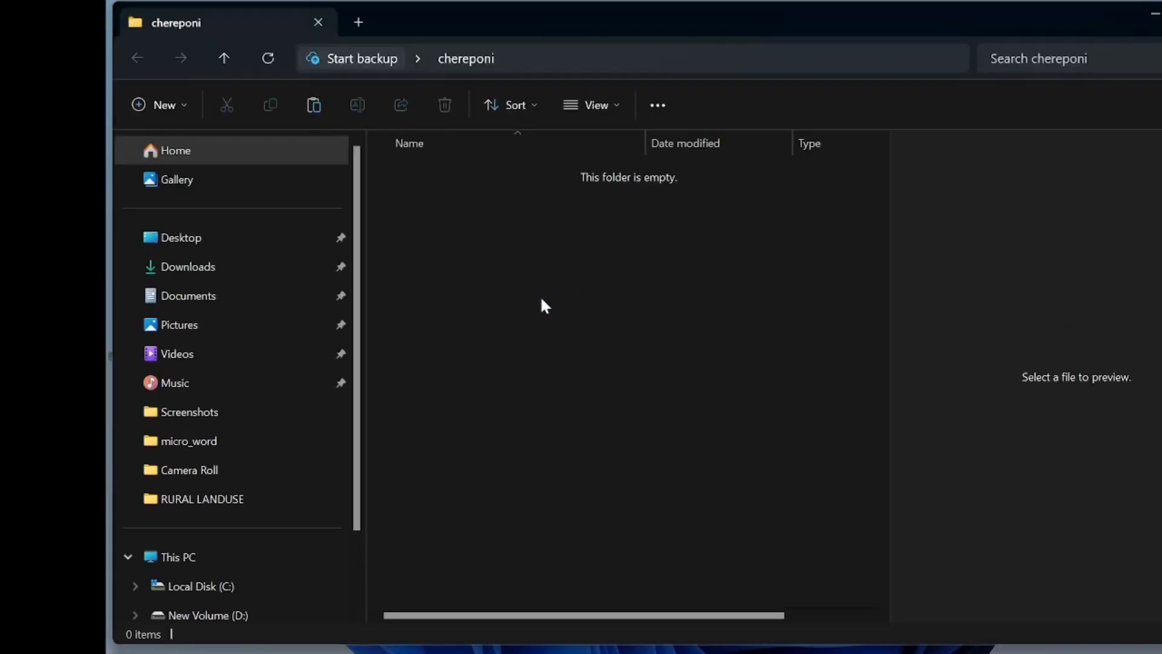
{"action": "key", "text": "ctrl+v"}
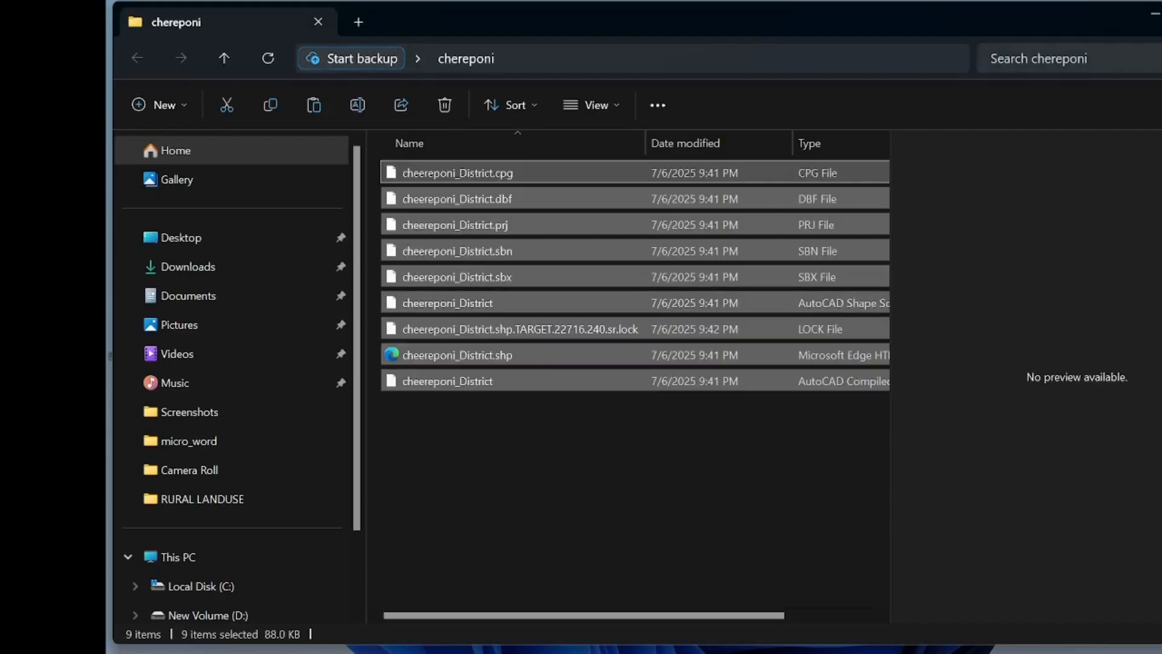
{"action": "key", "text": "alt+F4"}
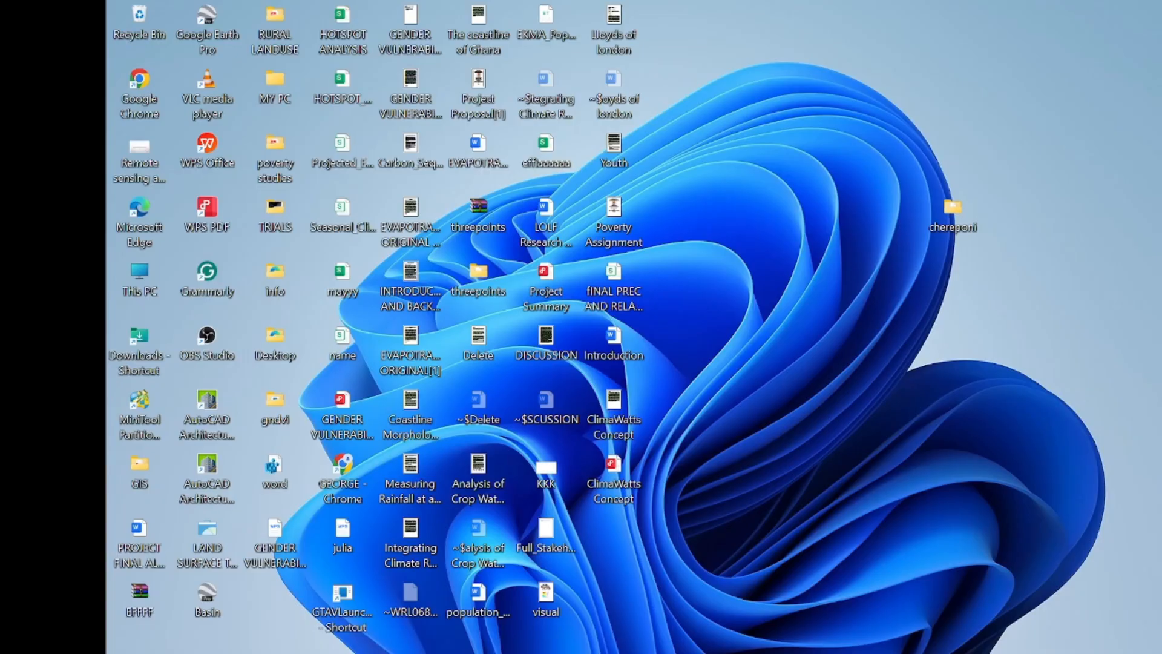
Compress the chereponi desktop folder into a ZIP file.
{"action": "right_click", "coordinate": [963, 206]}
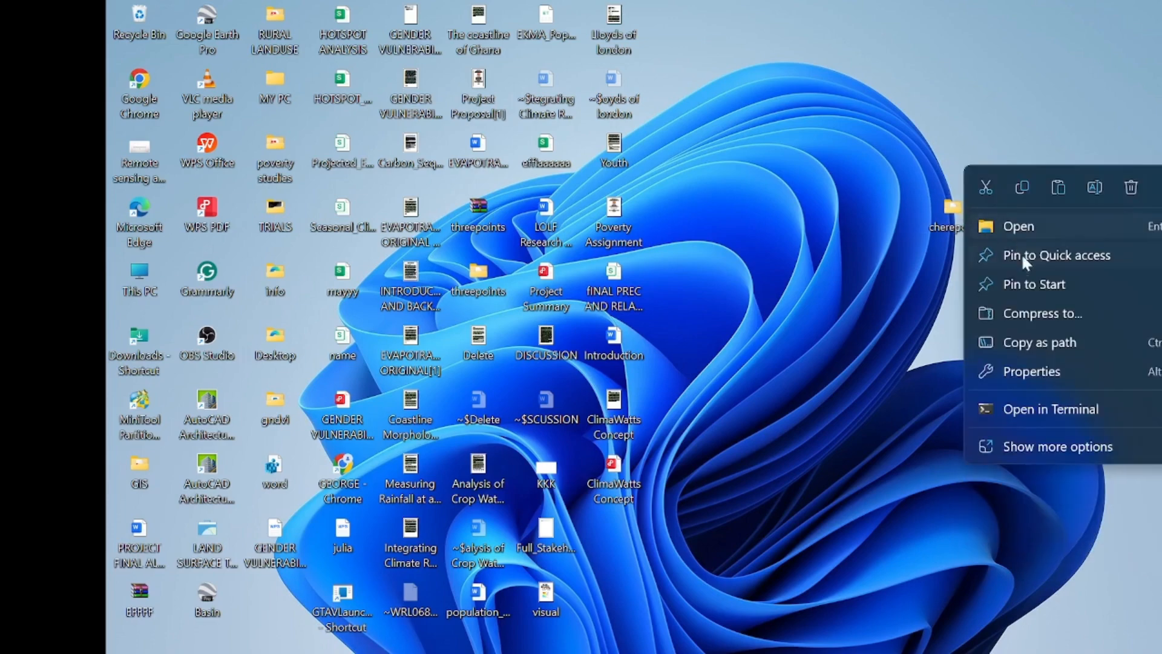
{"action": "mouse_move", "coordinate": [1058, 312]}
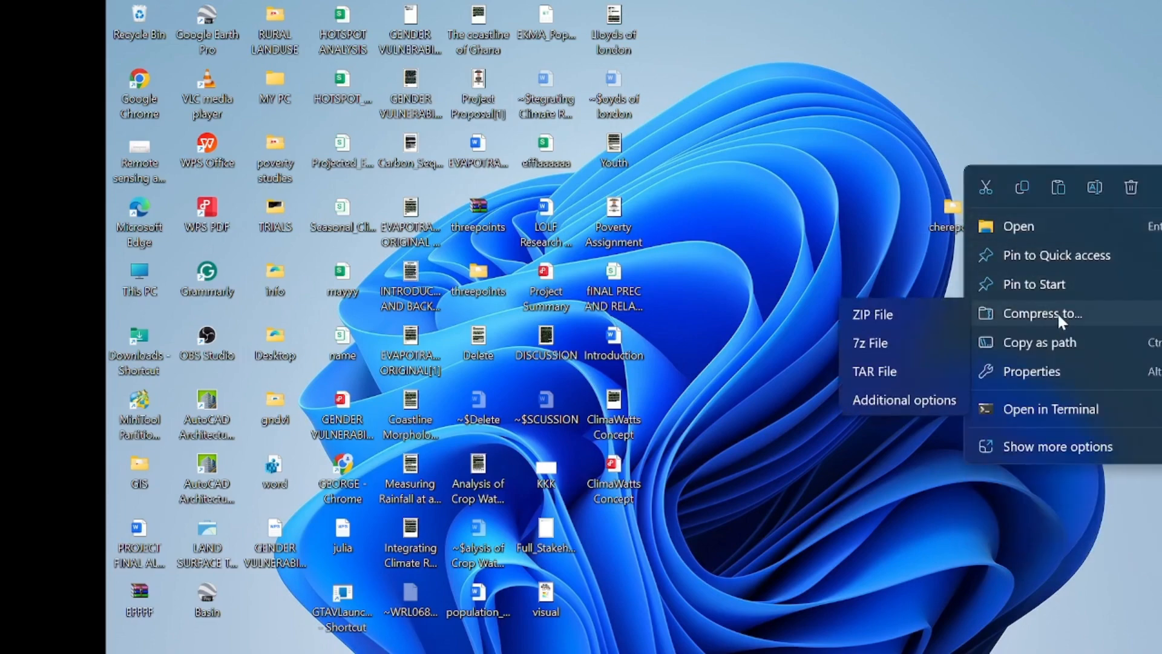
{"action": "left_click", "coordinate": [902, 311]}
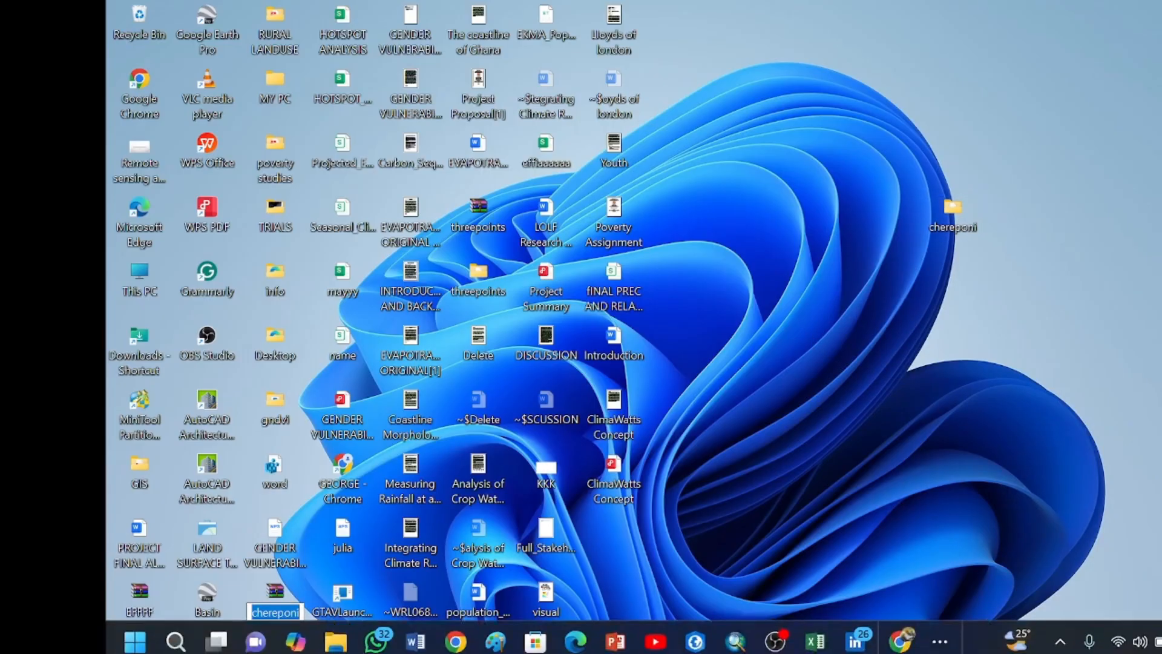
Switch to Chrome, search for "google earth engine" in a new tab, and open the Code Editor from the Google Earth Engine site.
{"action": "left_click", "coordinate": [905, 636]}
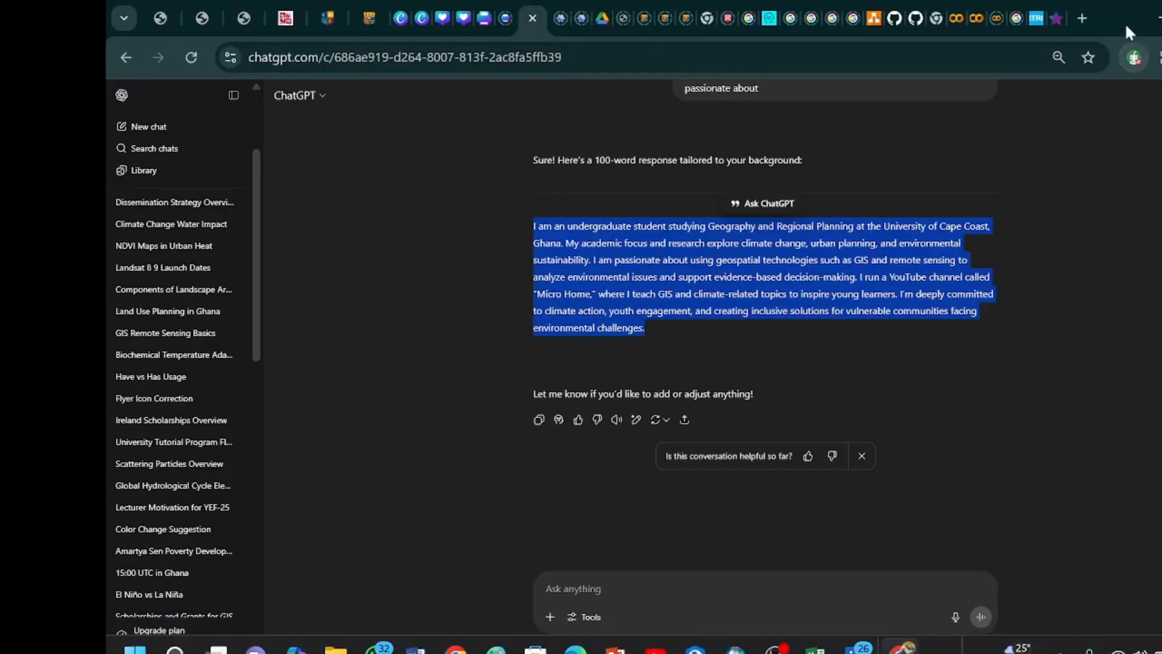
{"action": "left_click", "coordinate": [1084, 17]}
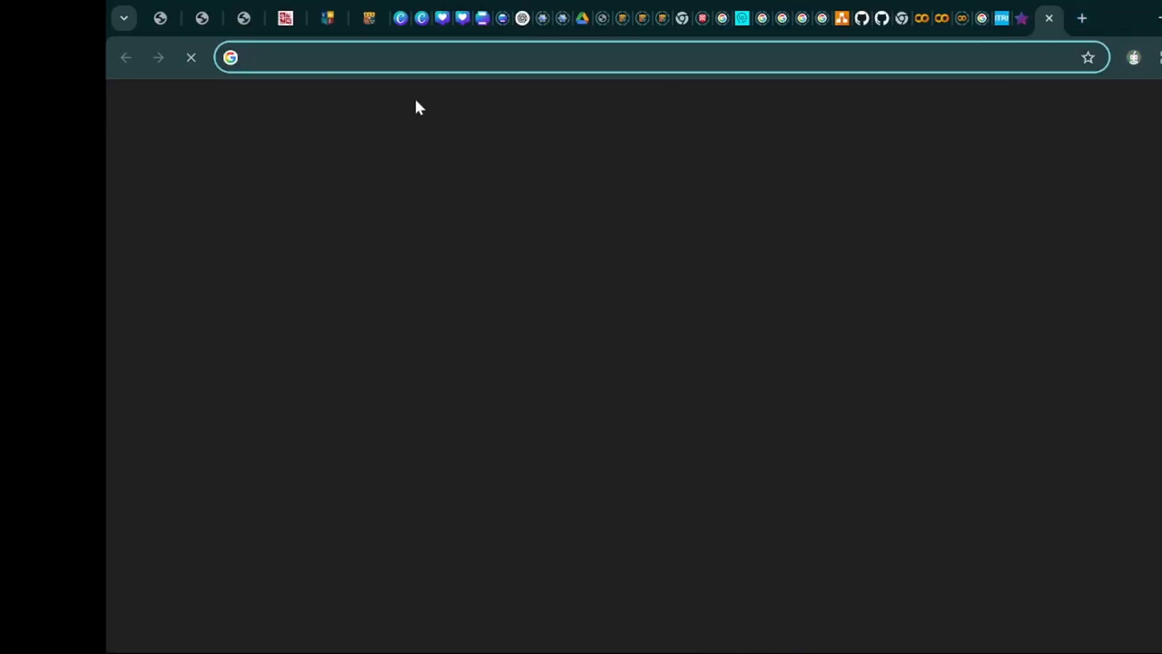
{"action": "type", "text": "goo"}
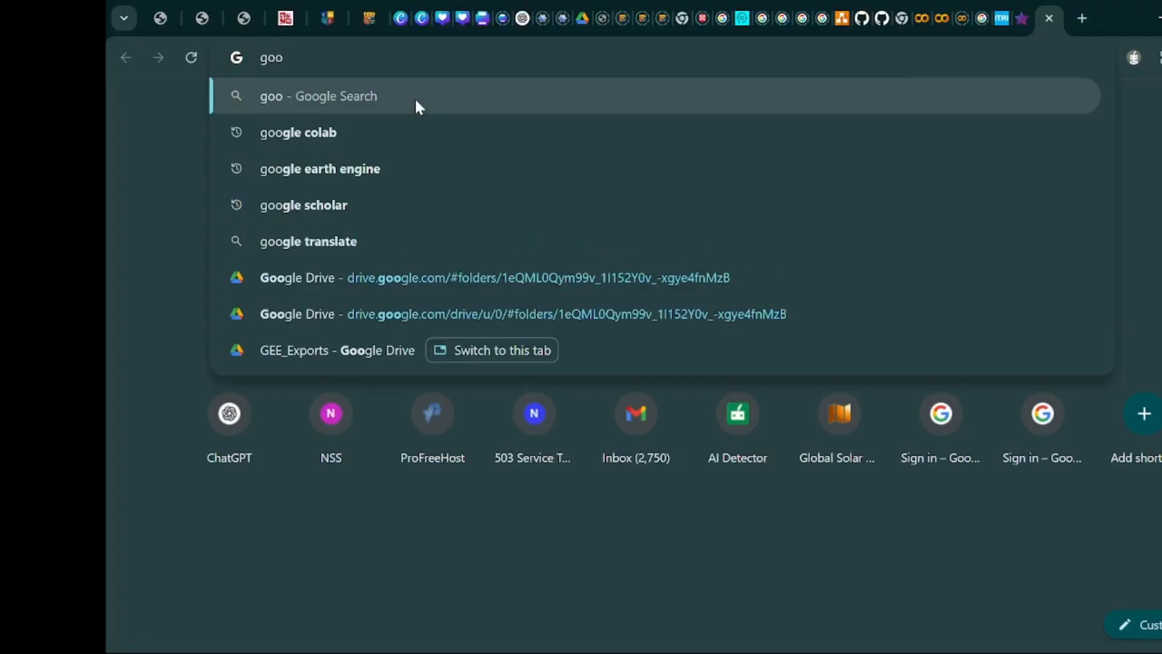
{"action": "left_click", "coordinate": [363, 170]}
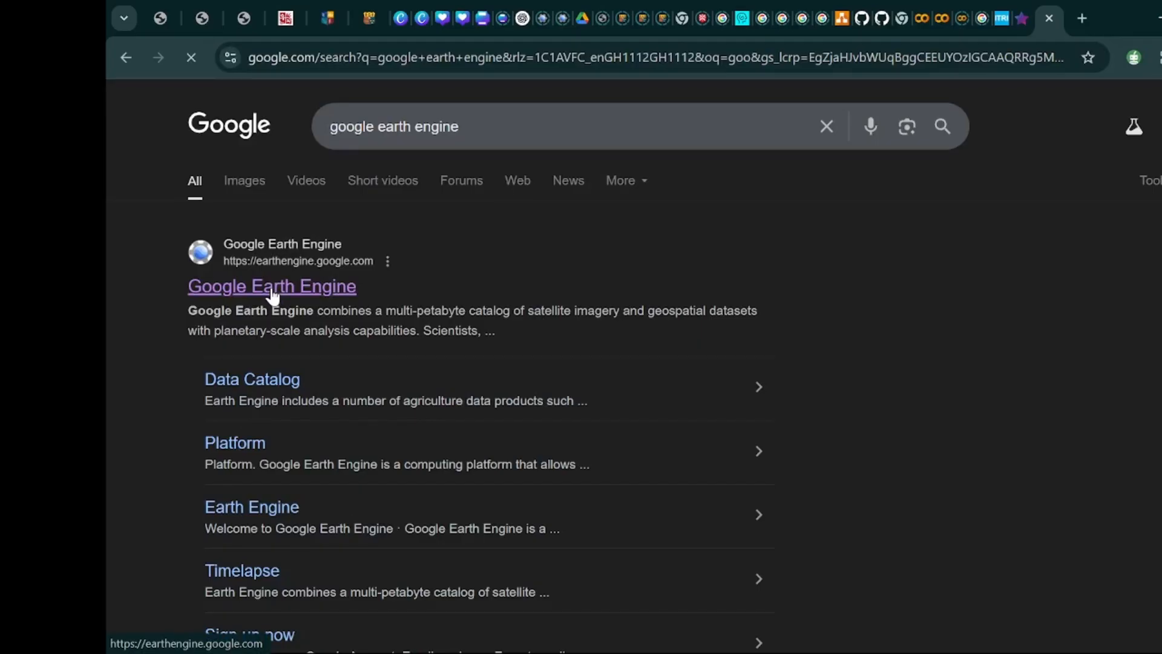
{"action": "left_click", "coordinate": [270, 289]}
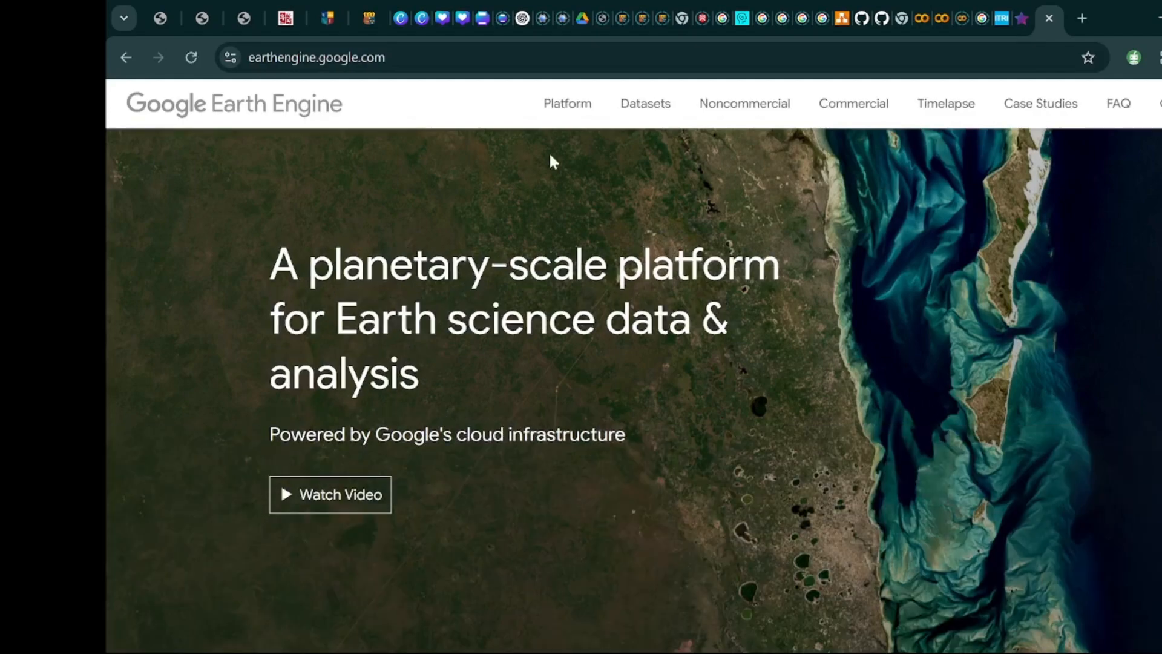
{"action": "mouse_move", "coordinate": [590, 108]}
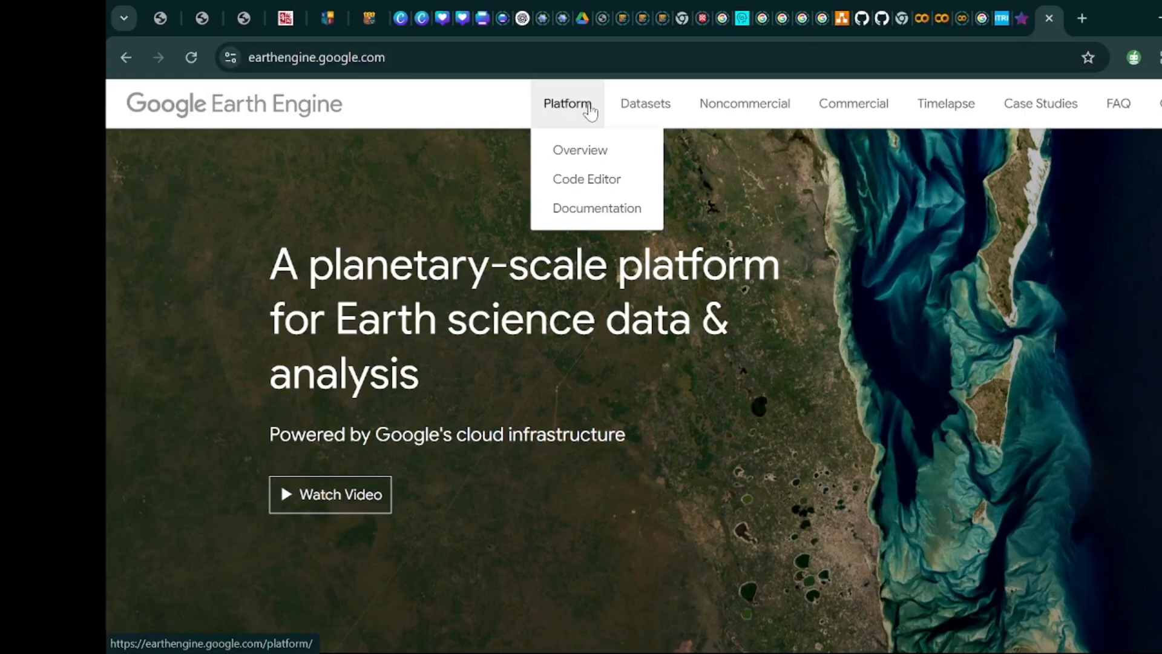
{"action": "left_click", "coordinate": [588, 179]}
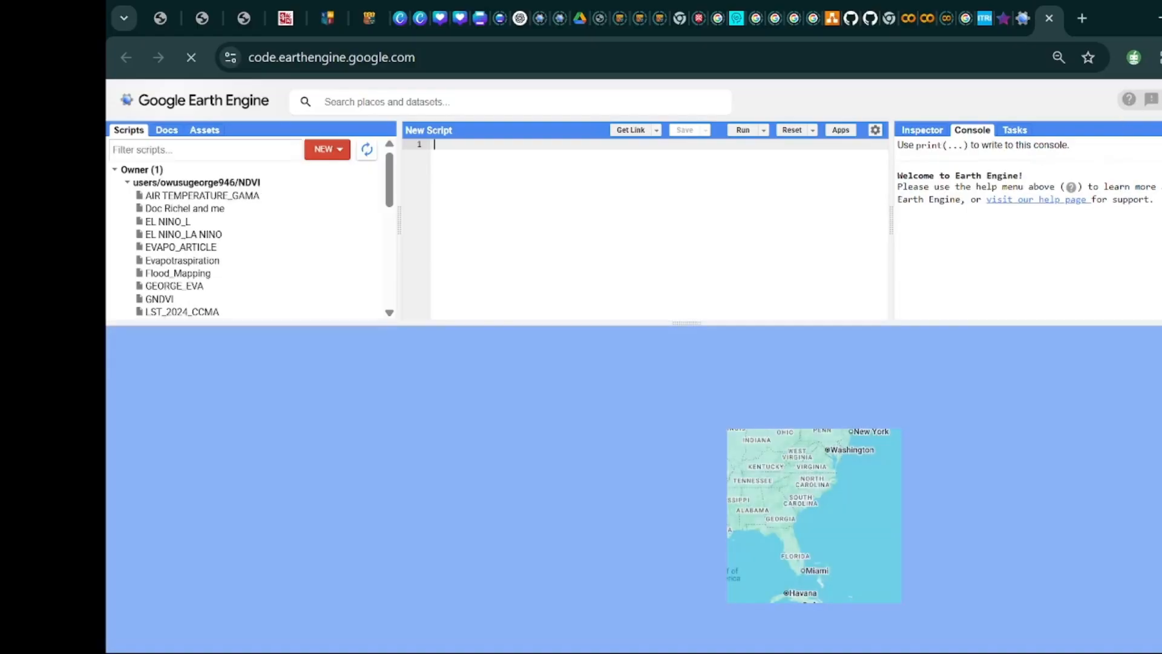
Show the cloud assets and start a new shapefile table upload.
{"action": "left_click", "coordinate": [206, 131]}
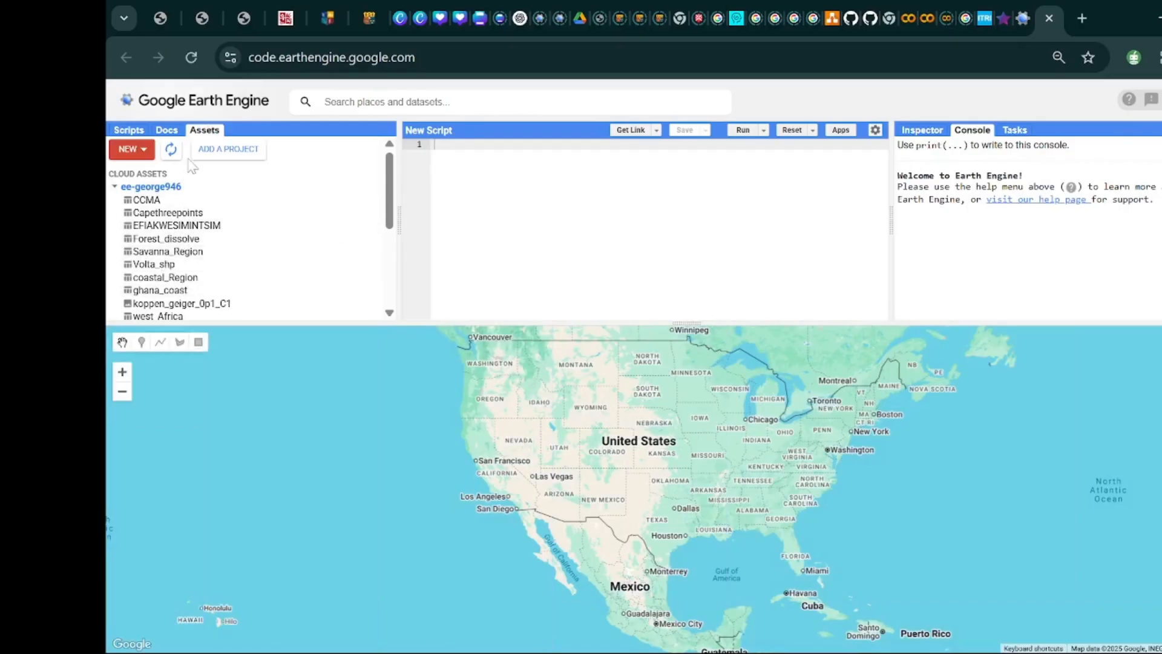
{"action": "scroll", "coordinate": [216, 271], "scroll_direction": "down", "scroll_amount": 3}
{"action": "scroll", "coordinate": [217, 271], "scroll_direction": "up", "scroll_amount": 3}
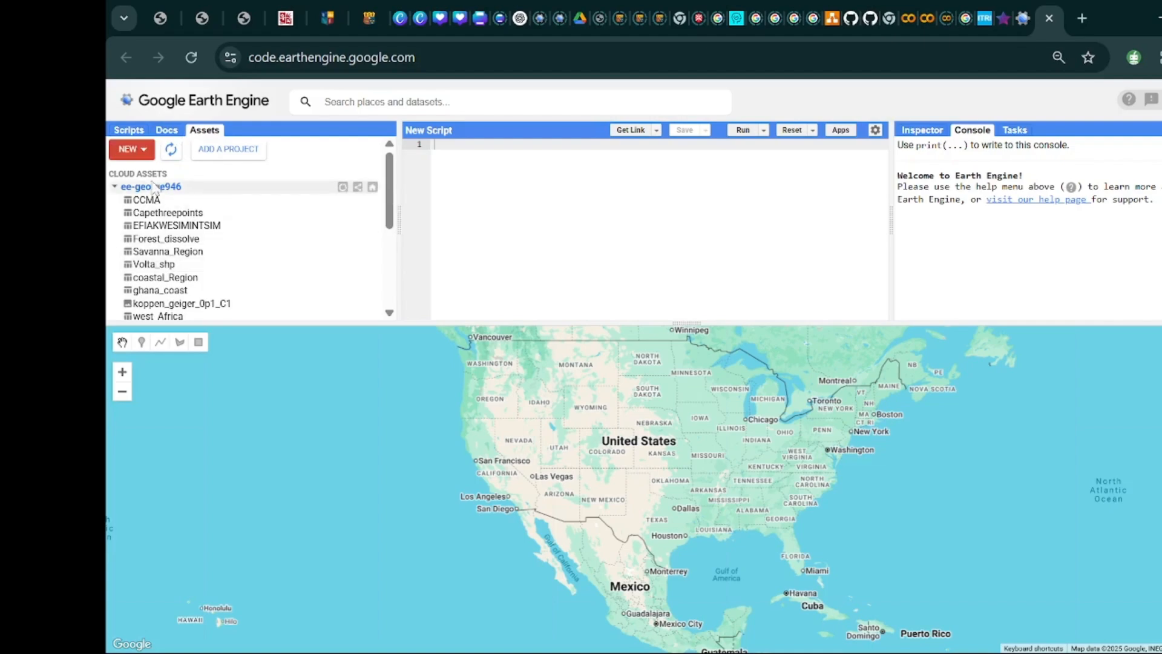
{"action": "left_click", "coordinate": [145, 151]}
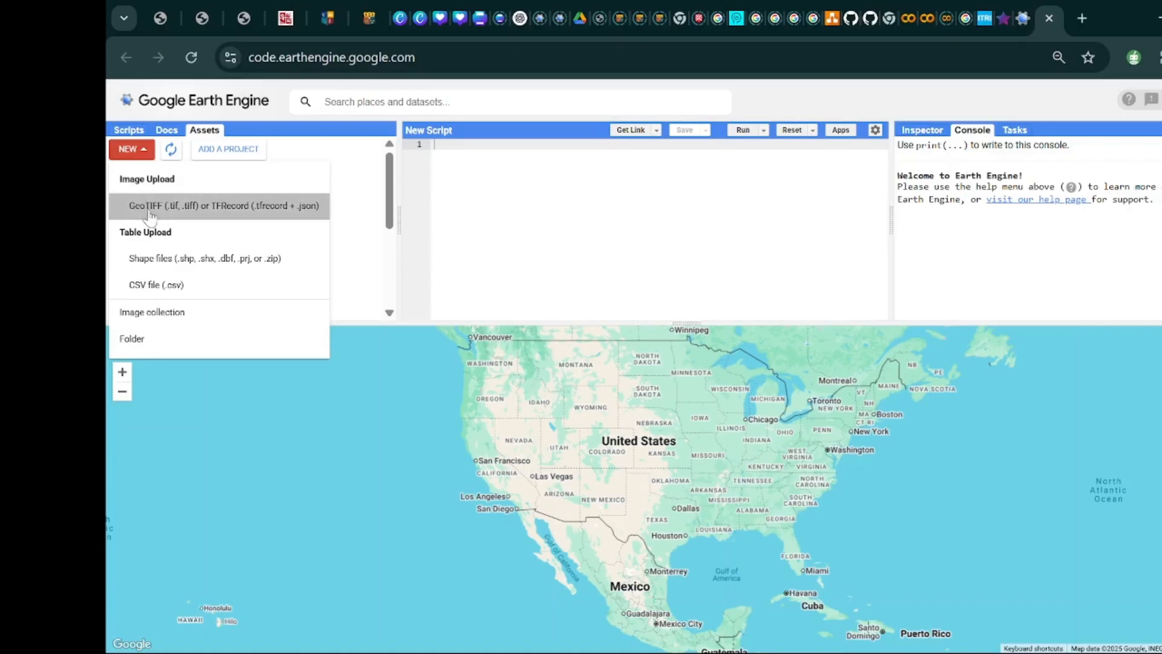
{"action": "left_click", "coordinate": [180, 259]}
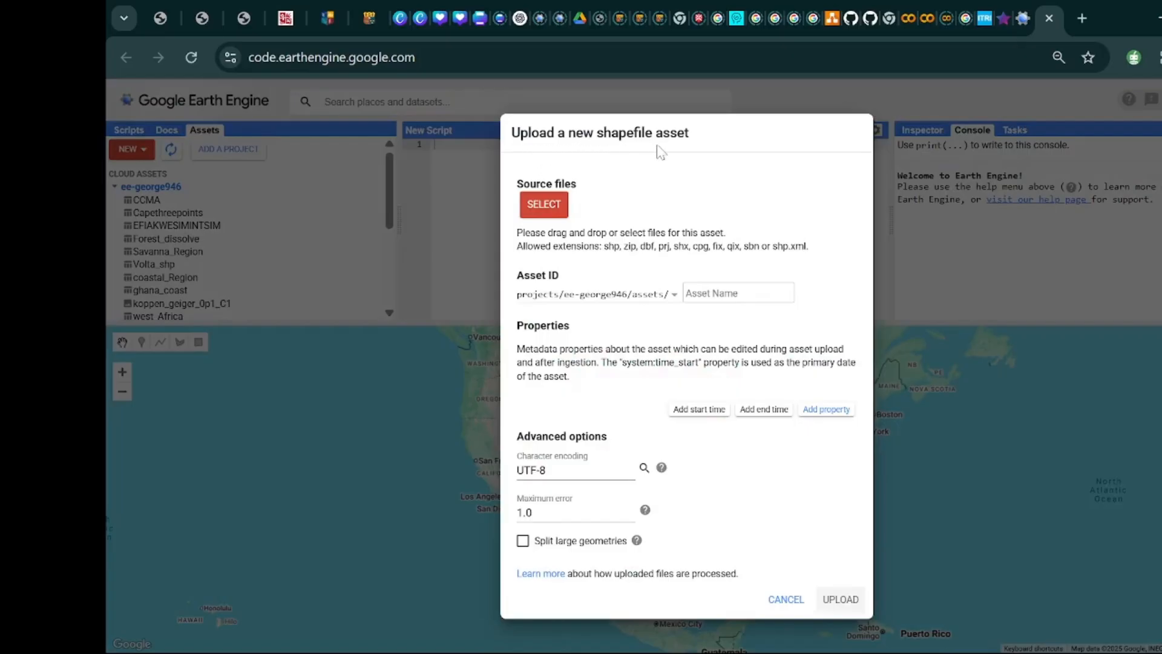
Try to add all the cheereponi_District files from the desktop chereponi folder as source files, and cancel the upload.
{"action": "left_click", "coordinate": [687, 293]}
{"action": "left_click", "coordinate": [552, 207]}
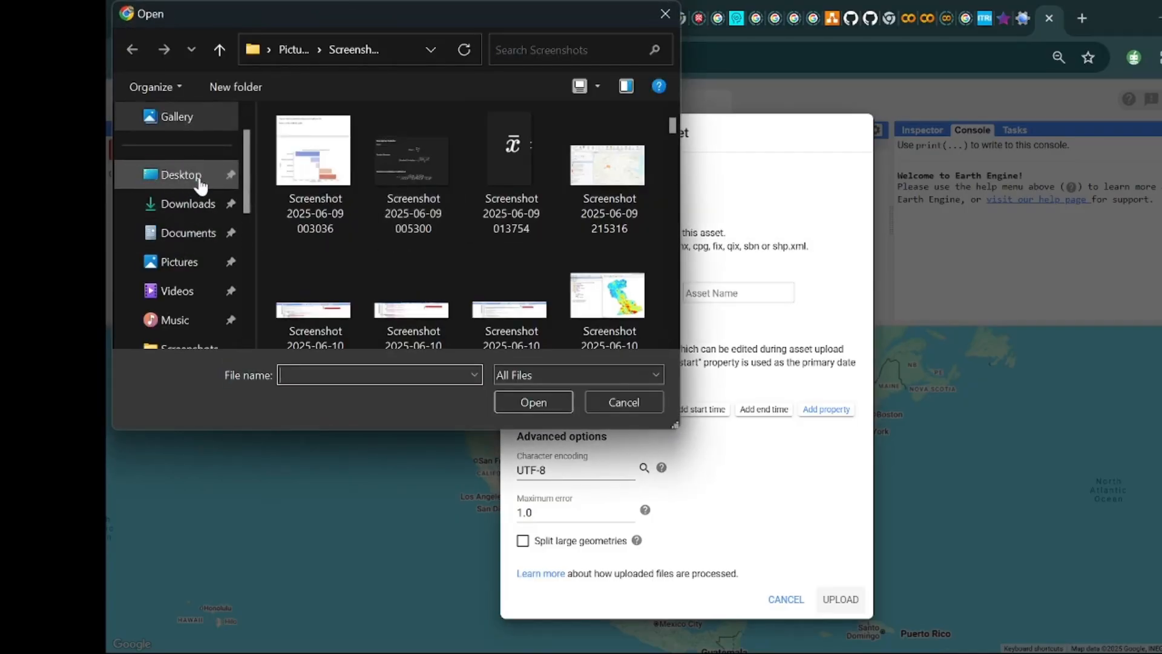
{"action": "left_click", "coordinate": [194, 182]}
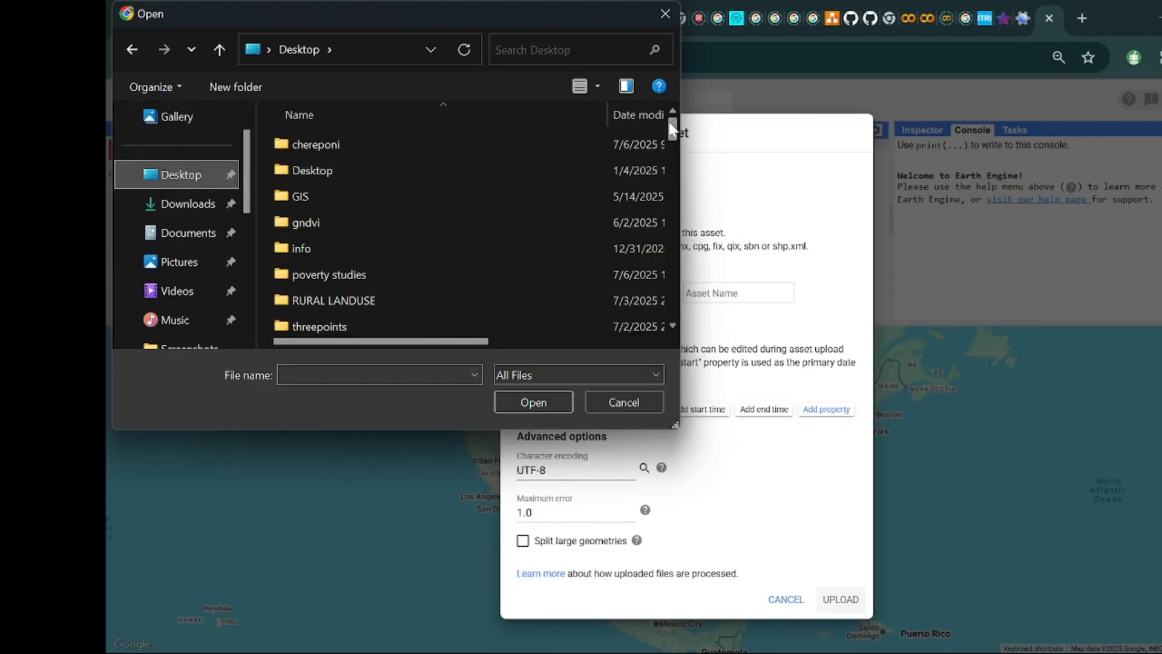
{"action": "mouse_move", "coordinate": [671, 124]}
{"action": "left_mouse_down"}
{"action": "mouse_move", "coordinate": [670, 152]}
{"action": "mouse_move", "coordinate": [670, 107]}
{"action": "left_mouse_up"}
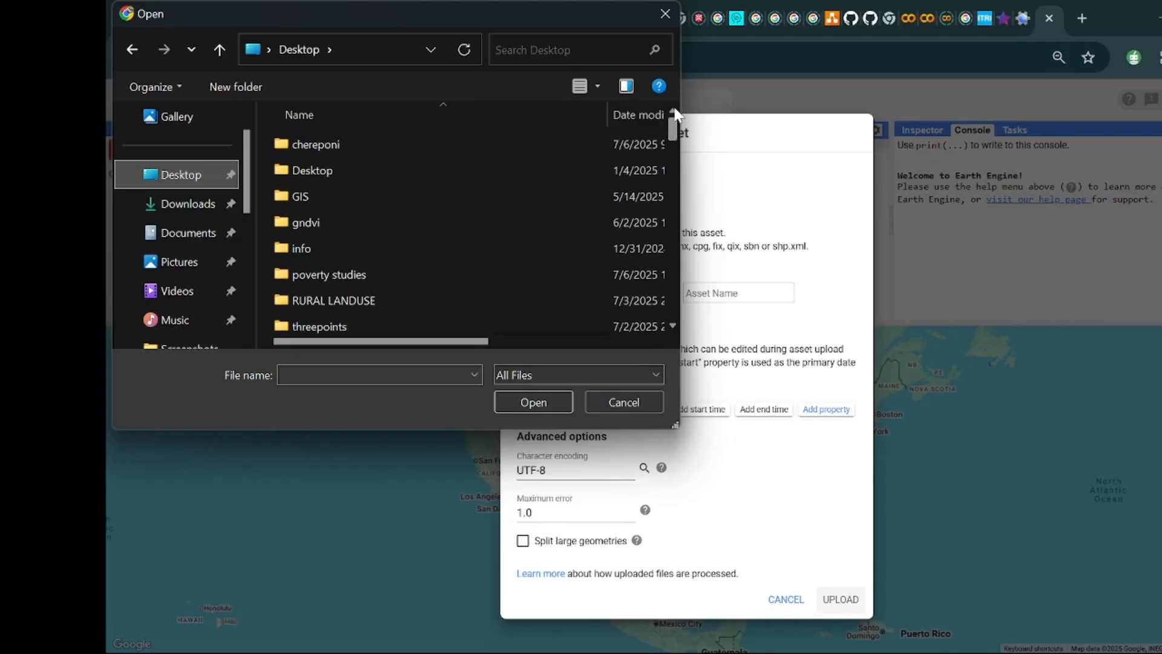
{"action": "left_click", "coordinate": [435, 144]}
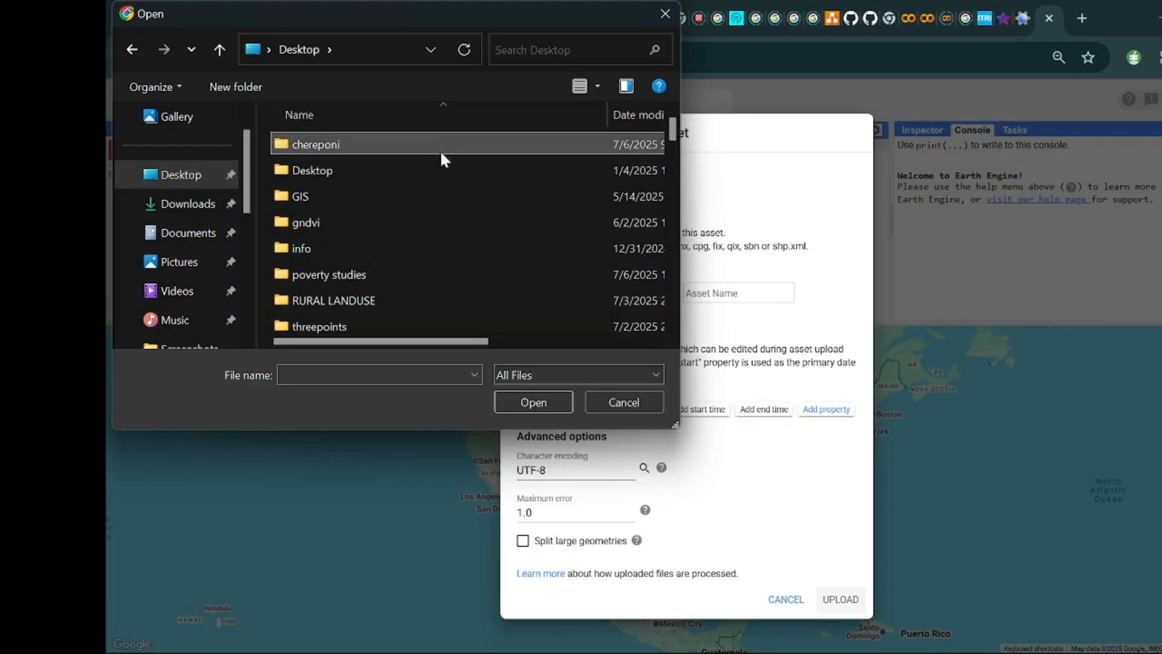
{"action": "left_click", "coordinate": [540, 403]}
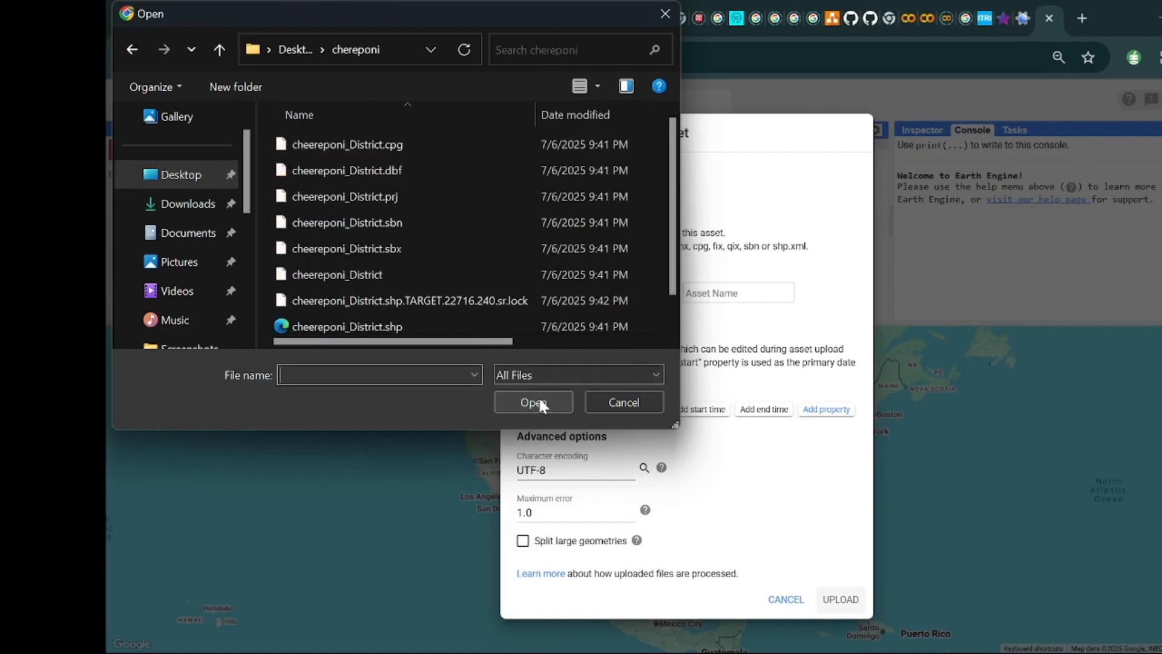
{"action": "left_click", "coordinate": [386, 145]}
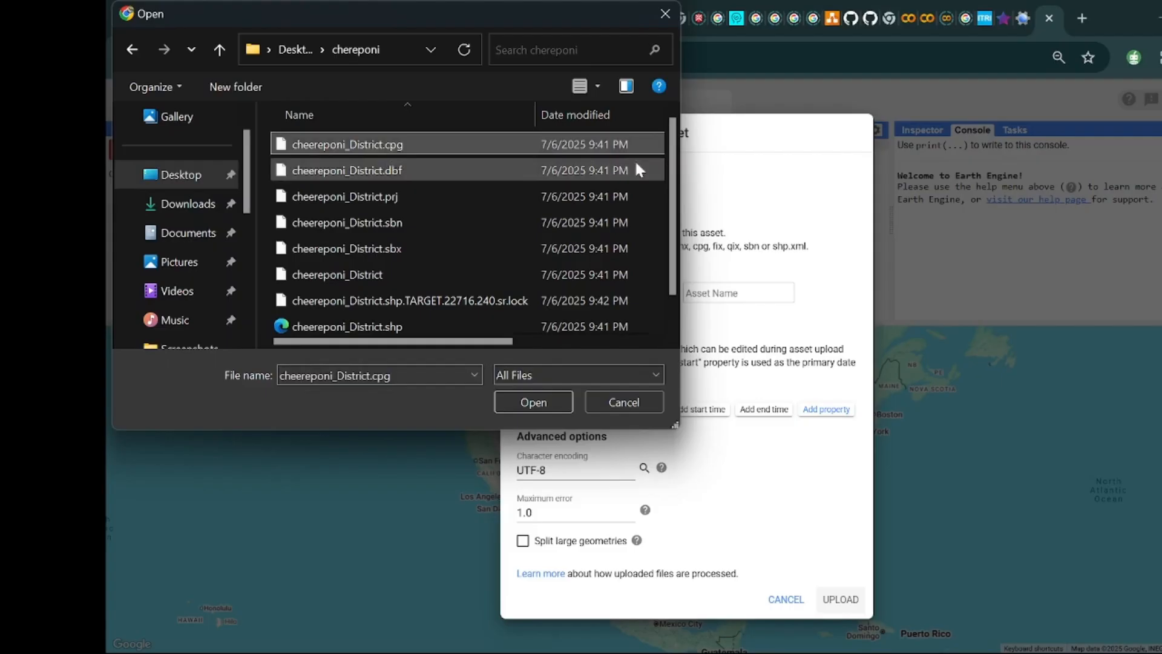
{"action": "scroll", "coordinate": [669, 216], "scroll_direction": "down", "scroll_amount": 1}
{"action": "scroll", "coordinate": [653, 290], "scroll_direction": "down", "scroll_amount": 1}
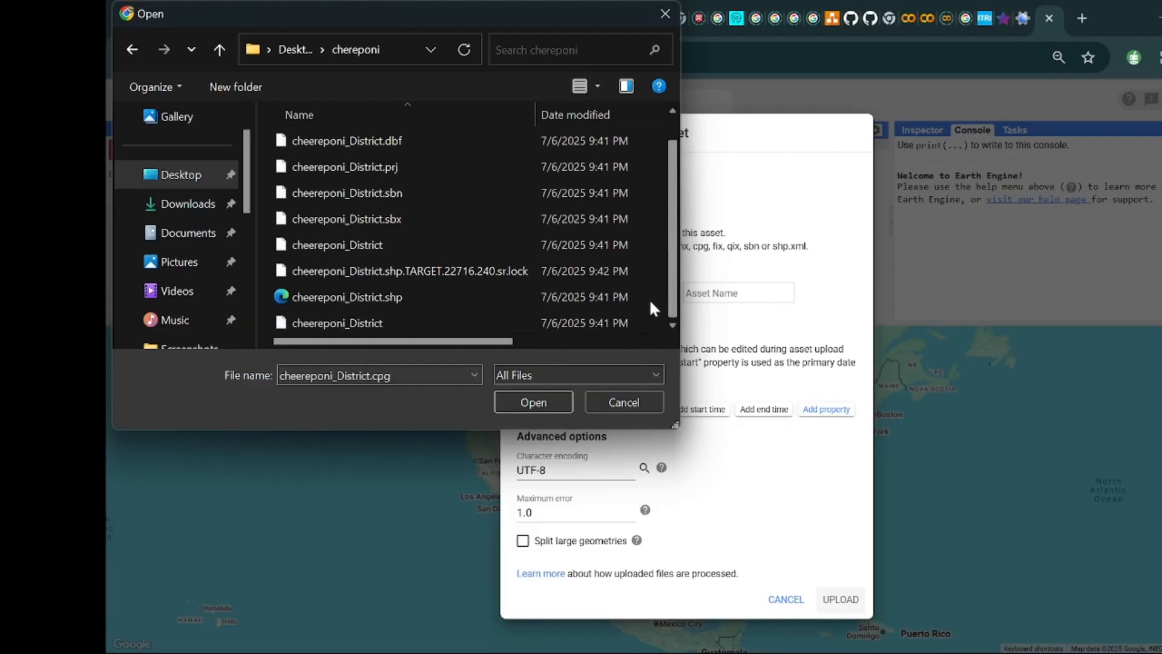
{"action": "left_click", "coordinate": [563, 323], "text": "shift"}
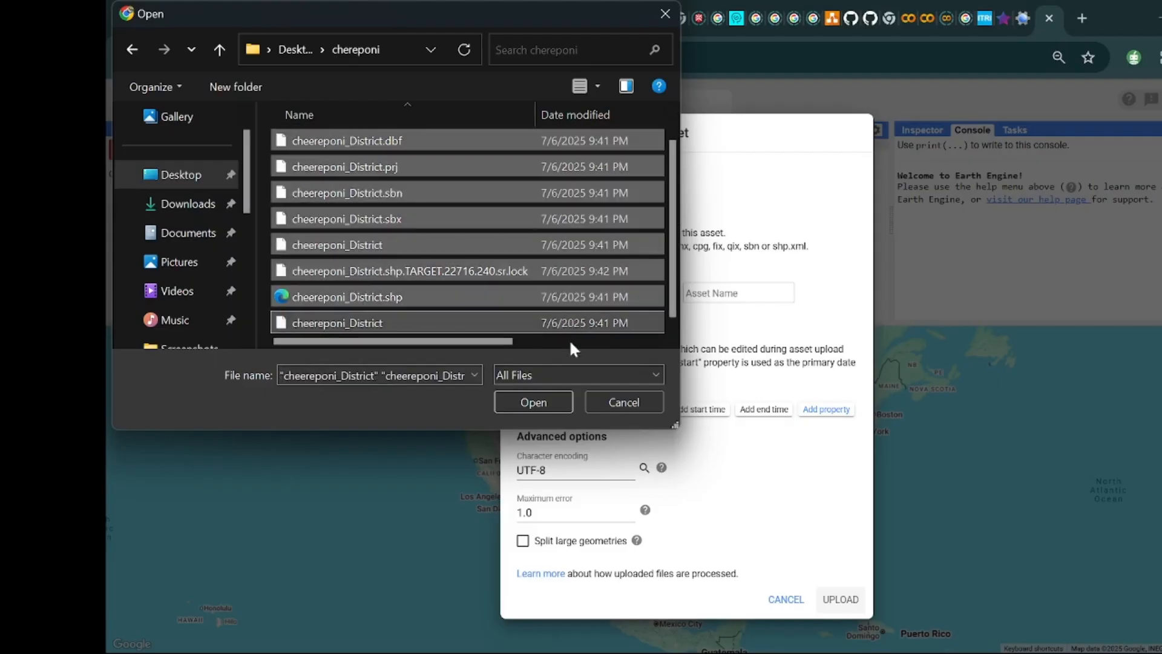
{"action": "left_click", "coordinate": [550, 400]}
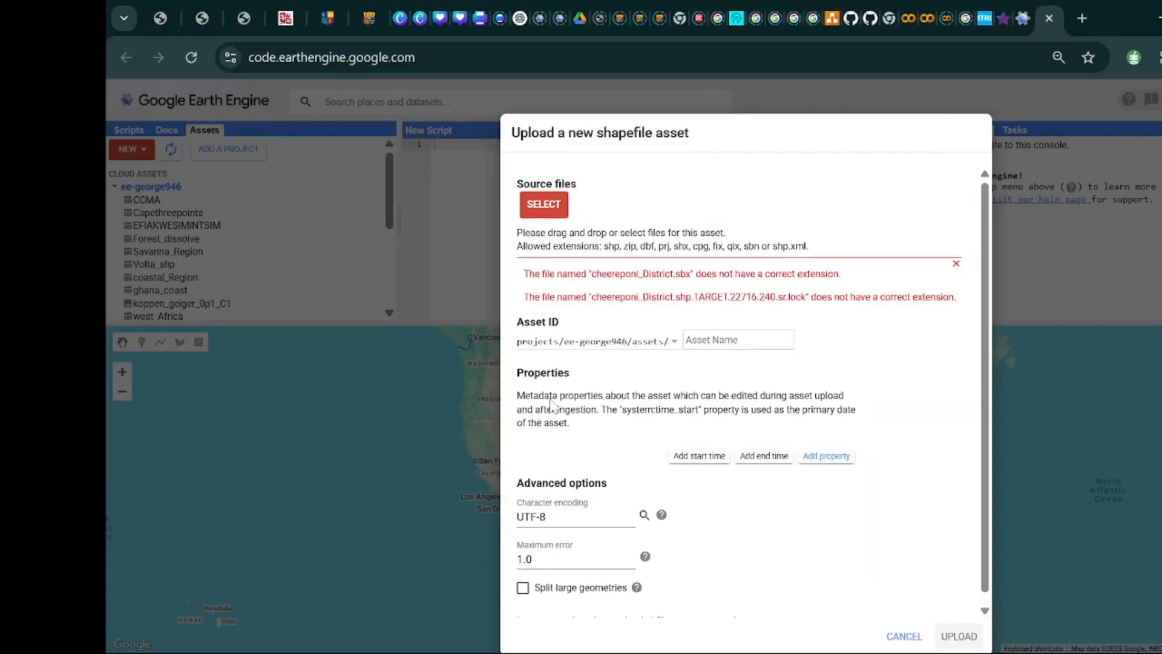
{"action": "left_click", "coordinate": [956, 264]}
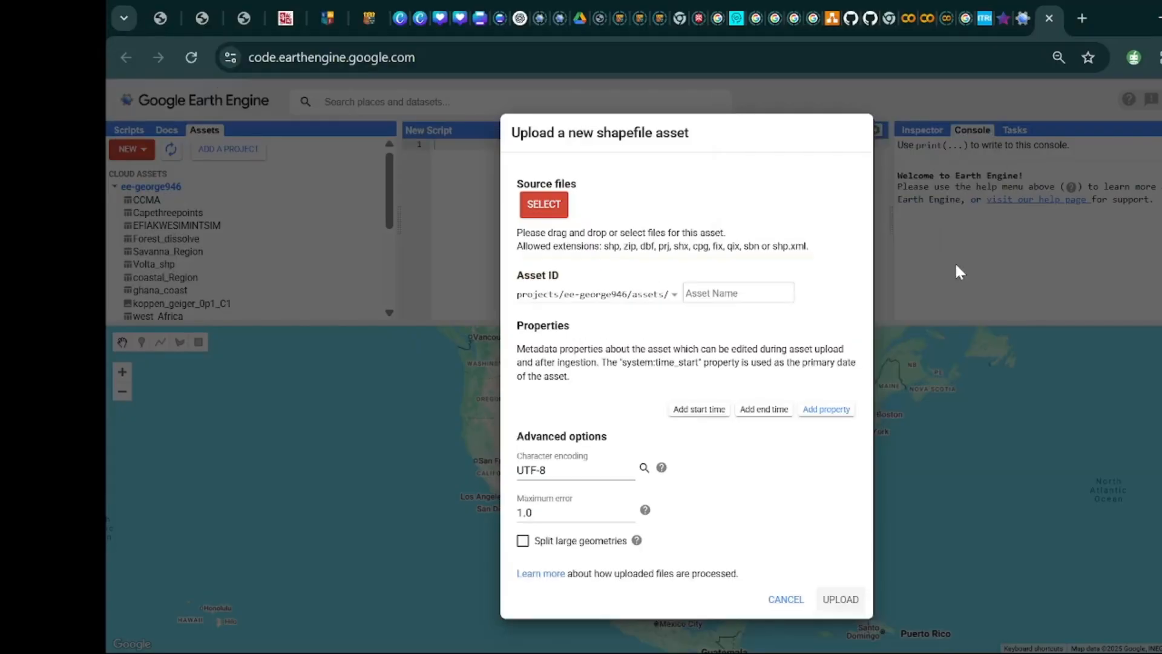
{"action": "left_click", "coordinate": [786, 599]}
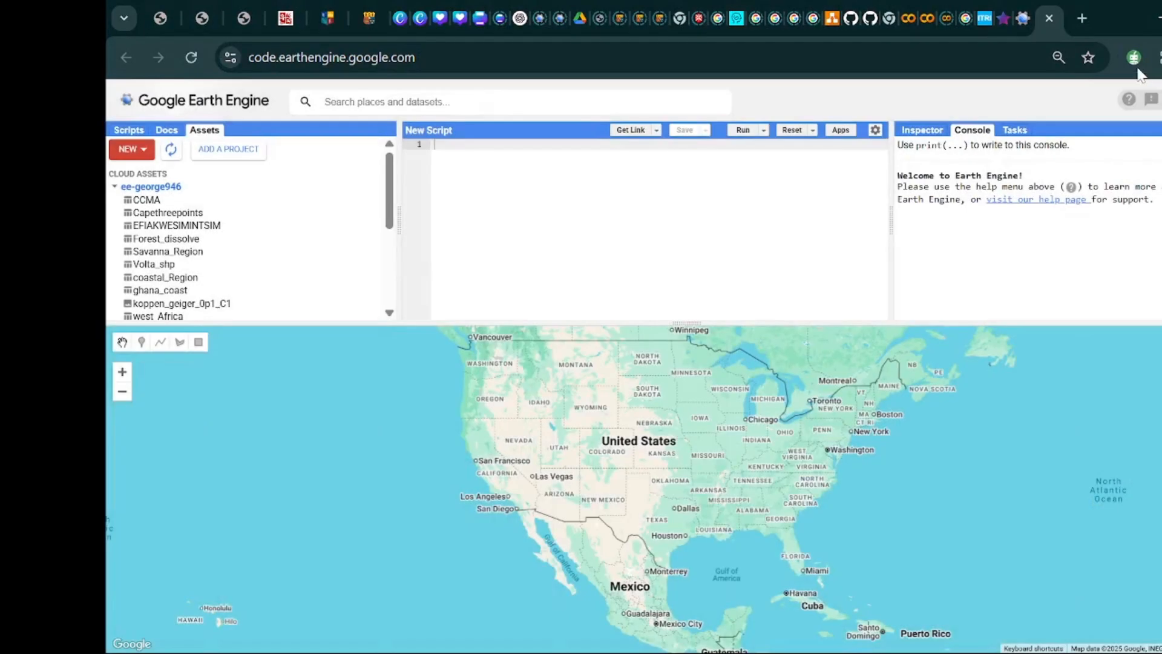
Minimize the browser and compress the chereponi desktop folder into another ZIP file, keeping the suggested name.
{"action": "left_click", "coordinate": [1157, 18]}
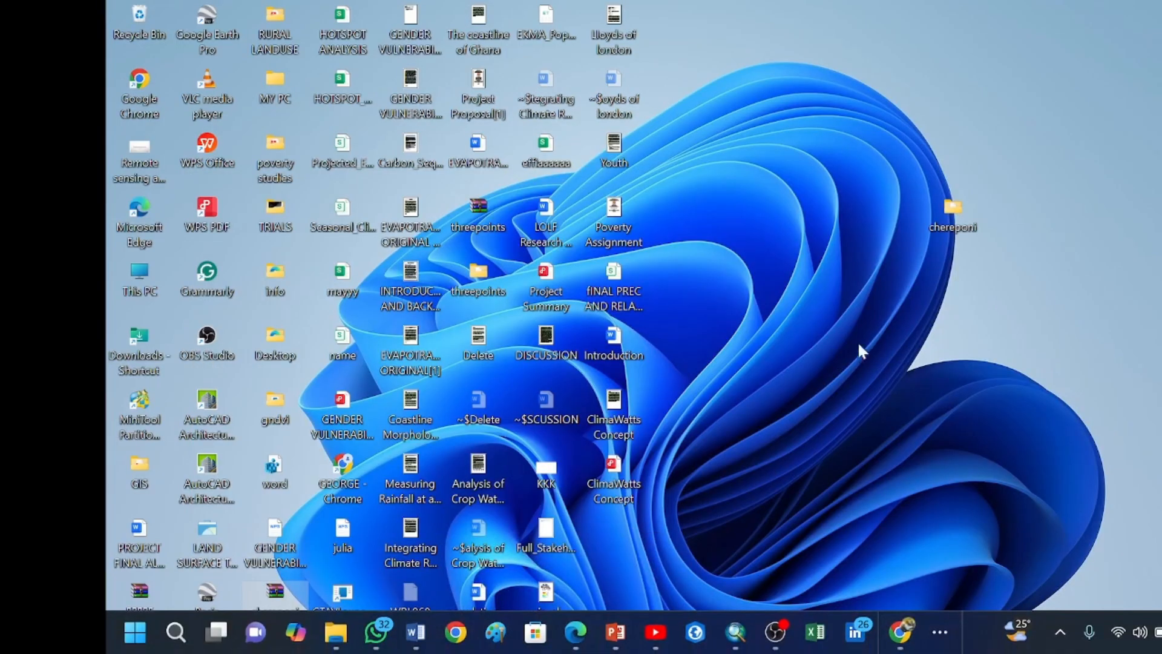
{"action": "right_click", "coordinate": [956, 207]}
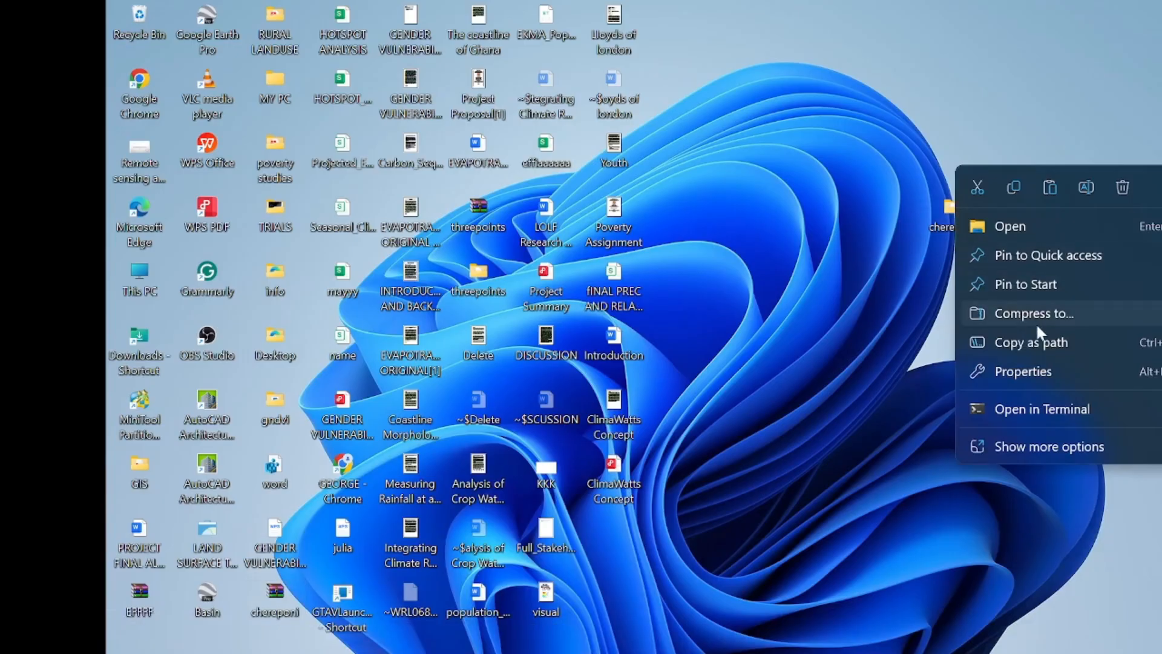
{"action": "mouse_move", "coordinate": [1058, 321]}
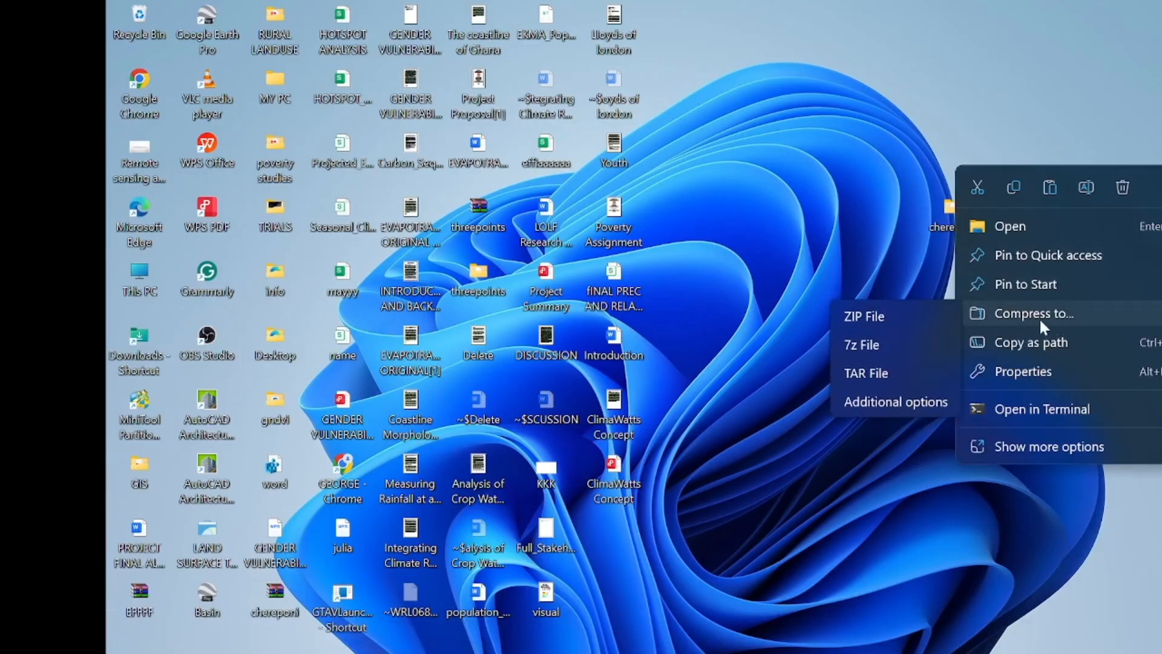
{"action": "left_click", "coordinate": [906, 317]}
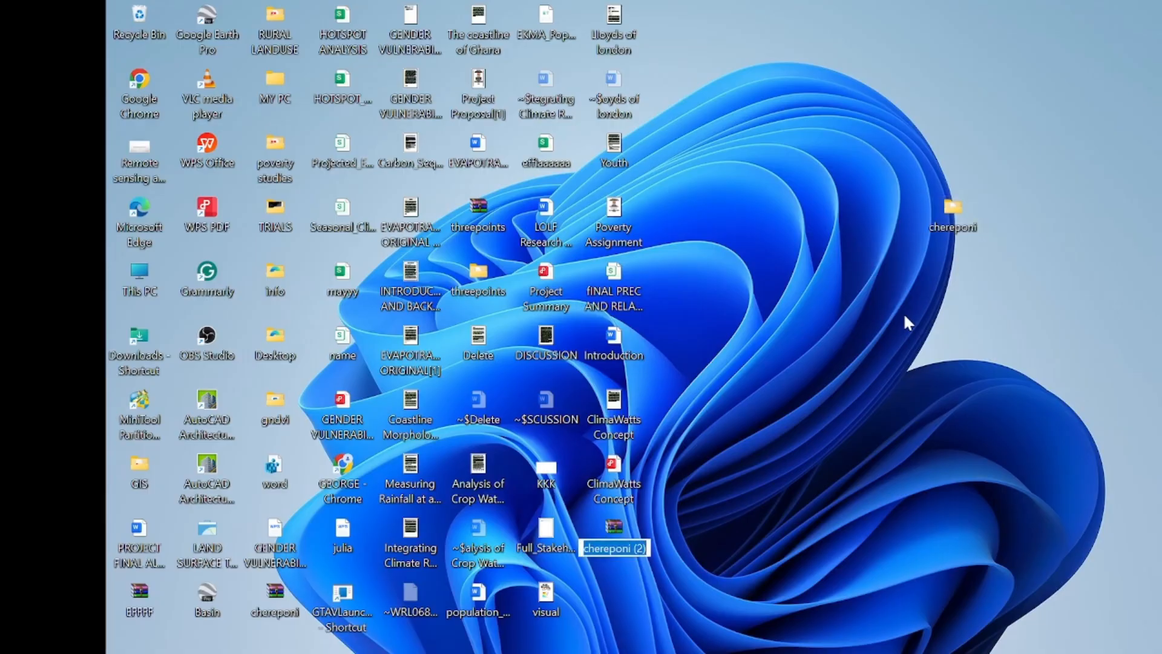
{"action": "key", "text": "Return"}
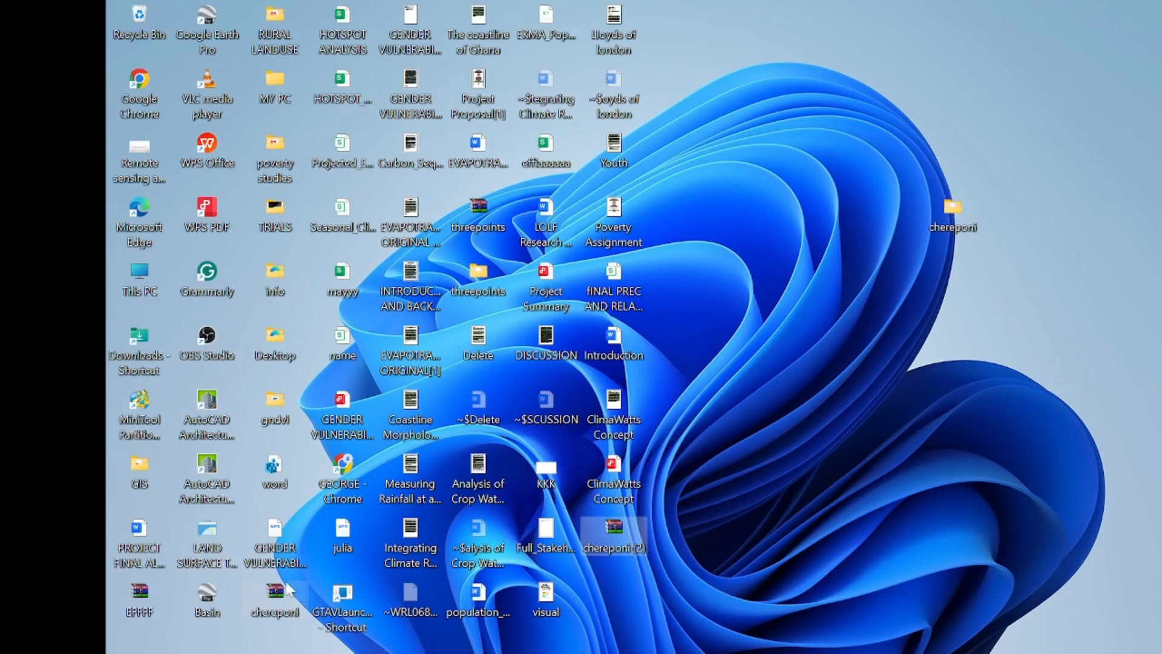
Switch back to Chrome and start a new shapefile upload with chereponi.zip from the Desktop as its source file.
{"action": "mouse_move", "coordinate": [305, 652]}
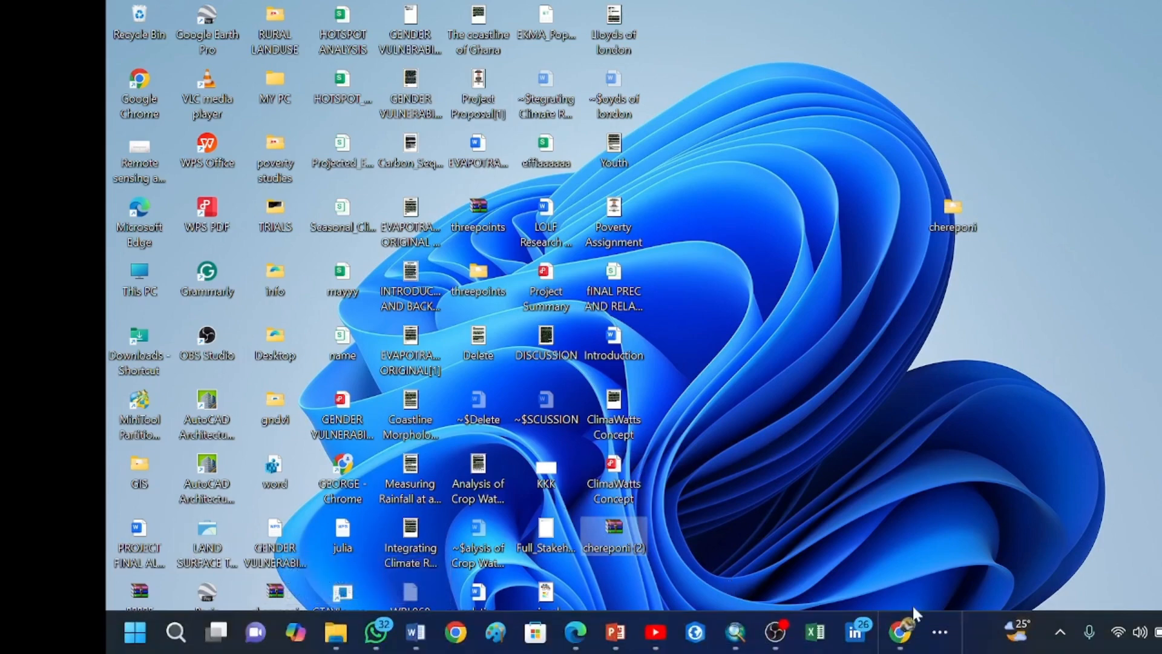
{"action": "left_click", "coordinate": [900, 628]}
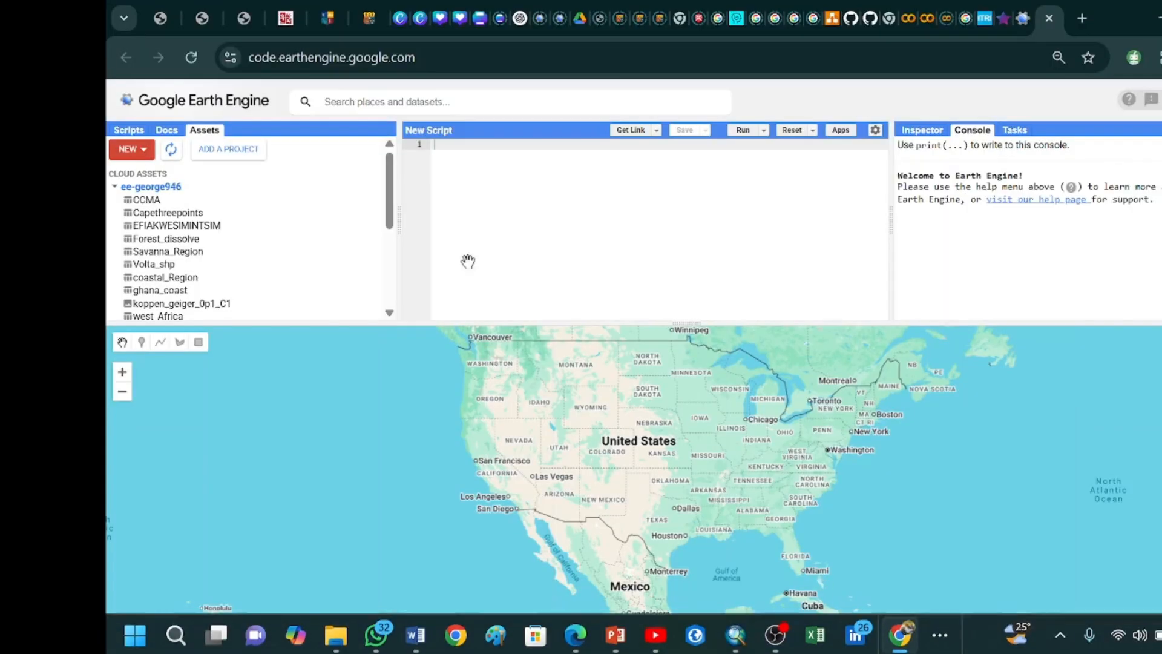
{"action": "left_click", "coordinate": [129, 151]}
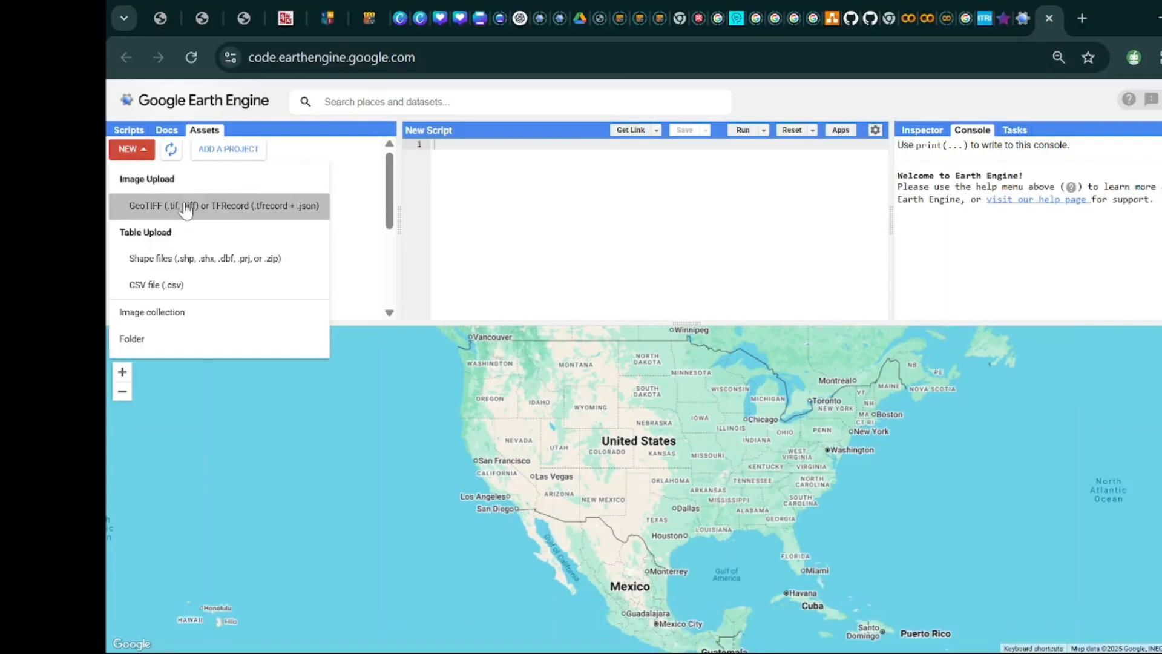
{"action": "left_click", "coordinate": [209, 260]}
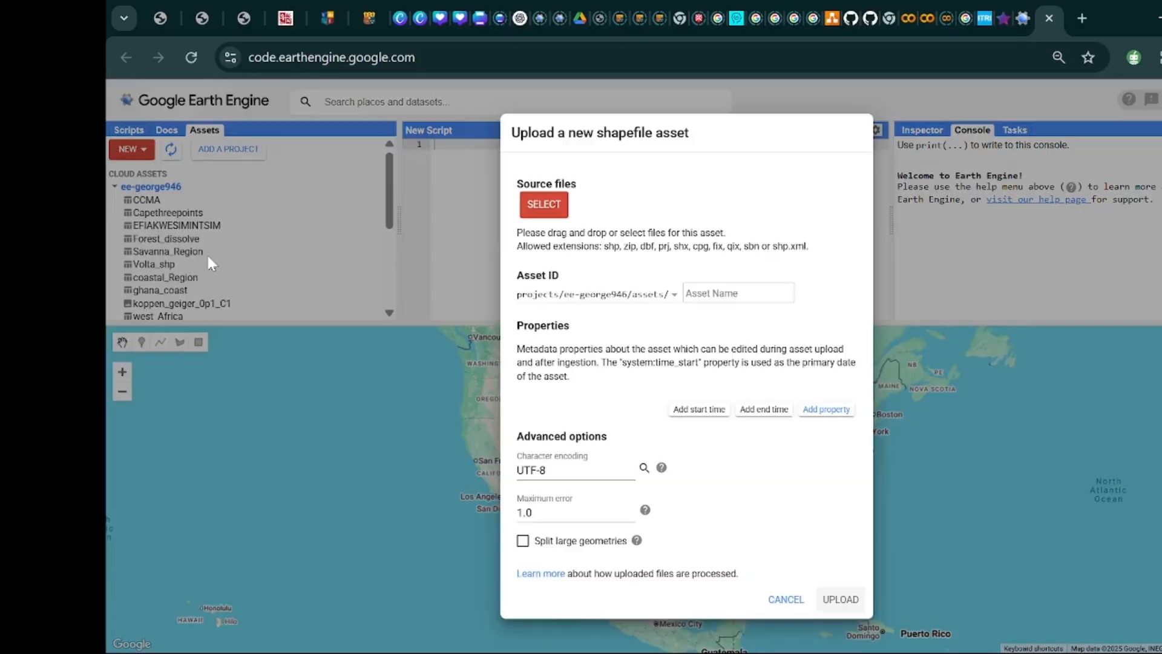
{"action": "left_click", "coordinate": [543, 212]}
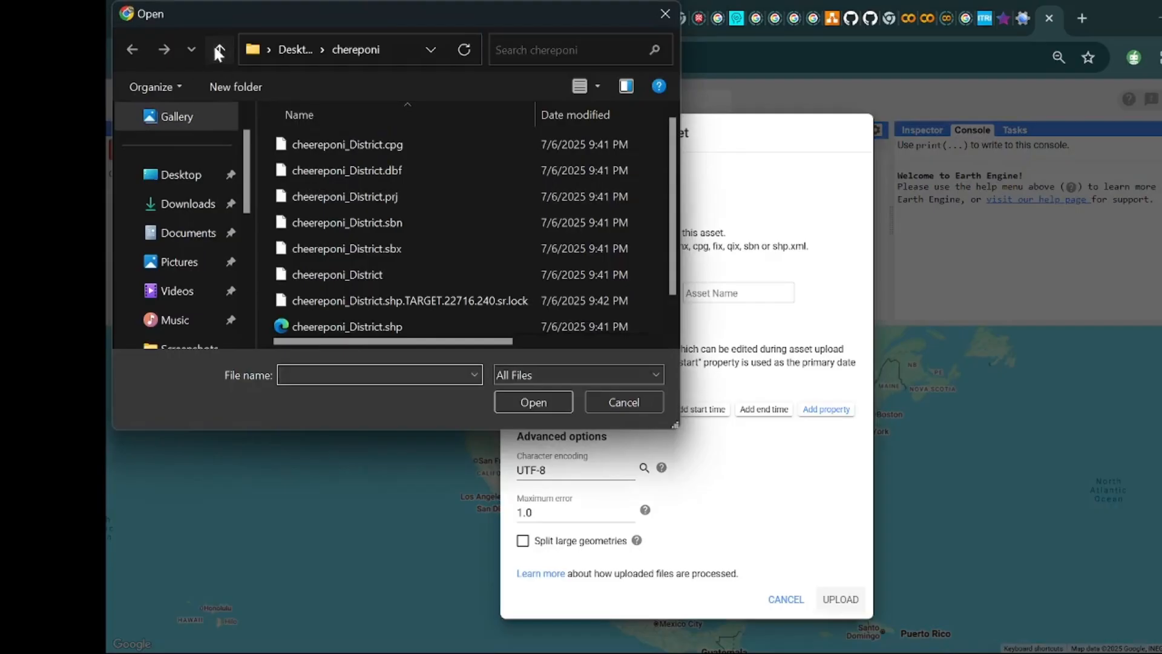
{"action": "left_click", "coordinate": [217, 47]}
{"action": "left_click_drag", "start_coordinate": [673, 128], "coordinate": [670, 177]}
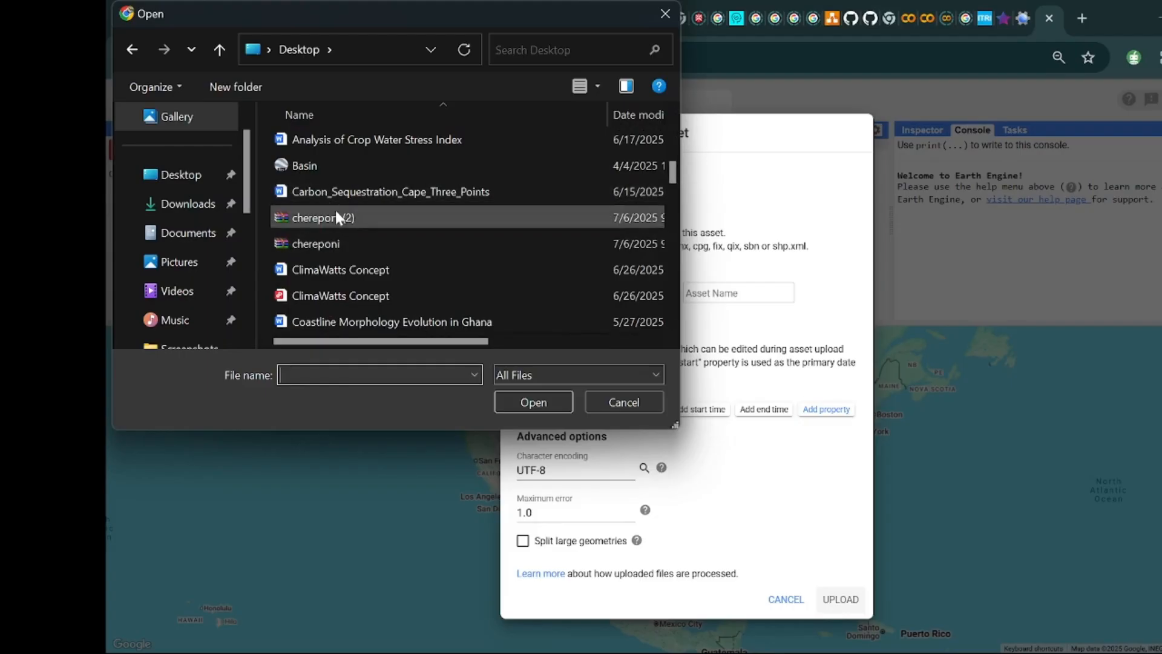
{"action": "left_click", "coordinate": [336, 243]}
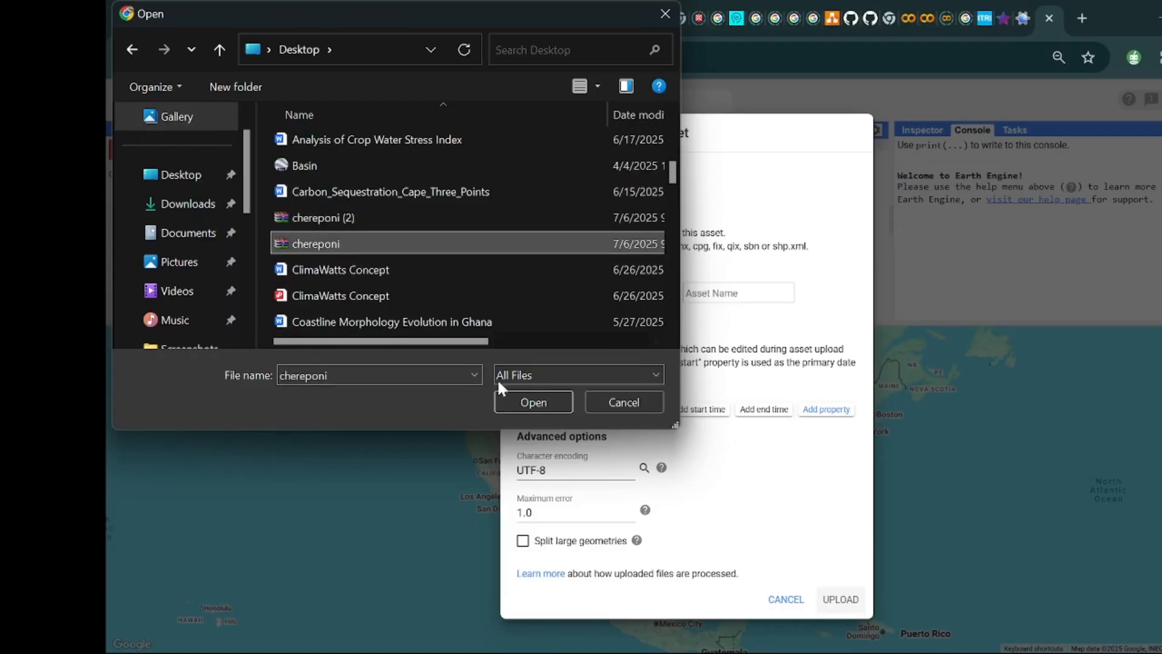
{"action": "left_click", "coordinate": [533, 402]}
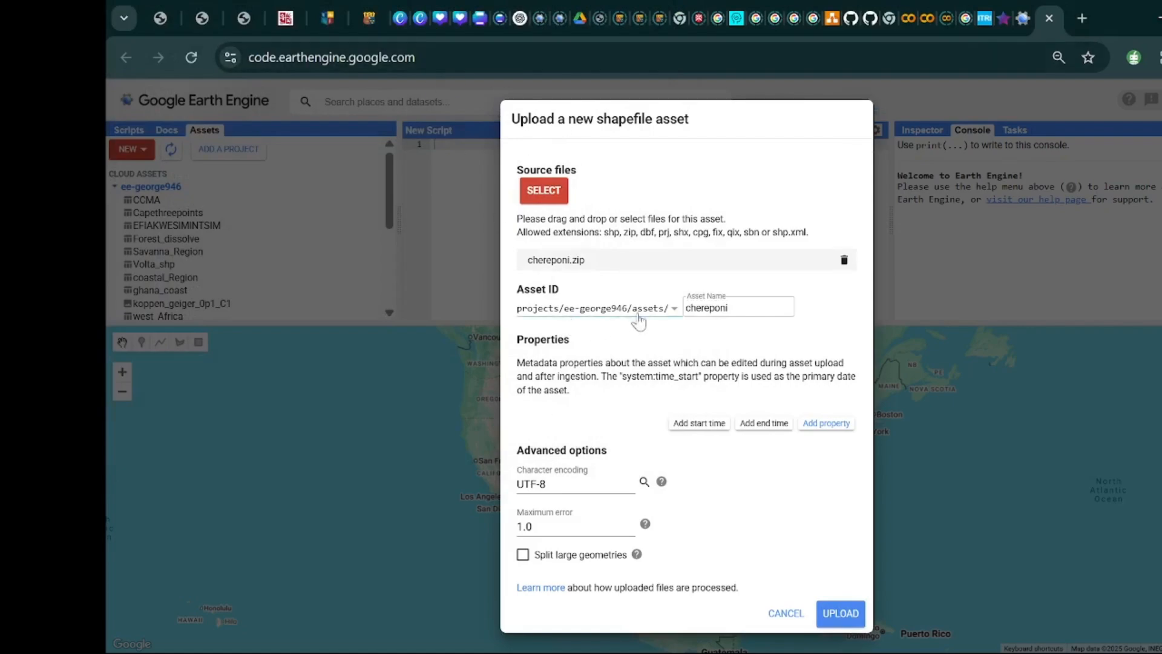
Upload the shapefile with the asset name chereponi_District and show the submitted tasks.
{"action": "left_click", "coordinate": [690, 316]}
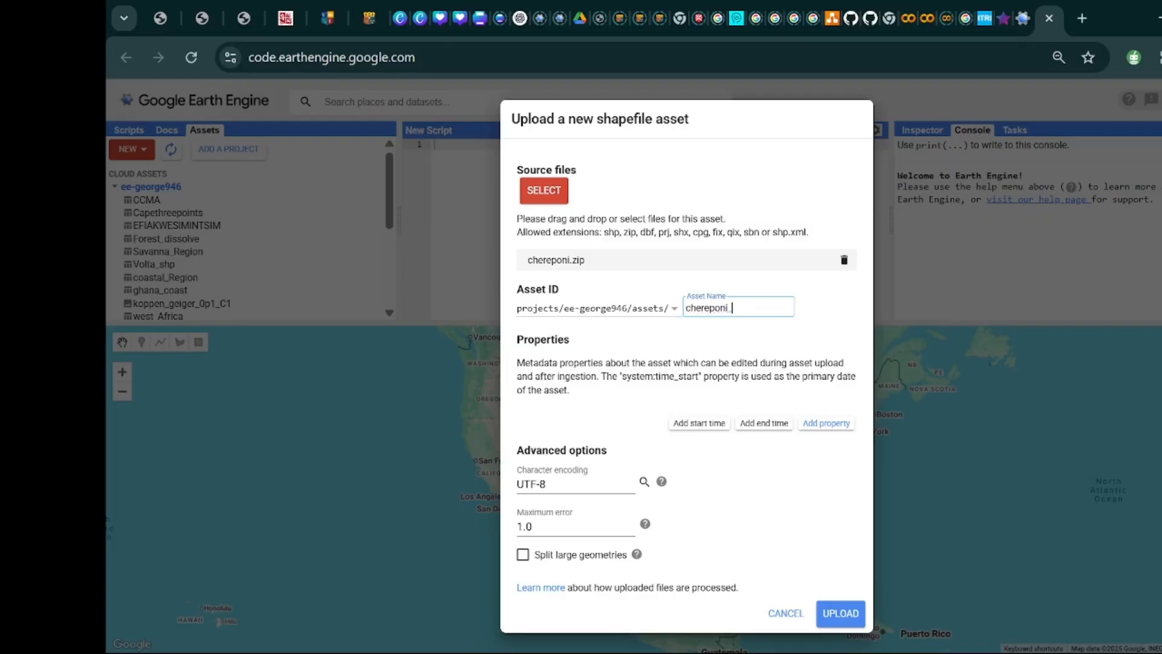
{"action": "type", "text": "_District"}
{"action": "left_click", "coordinate": [839, 613]}
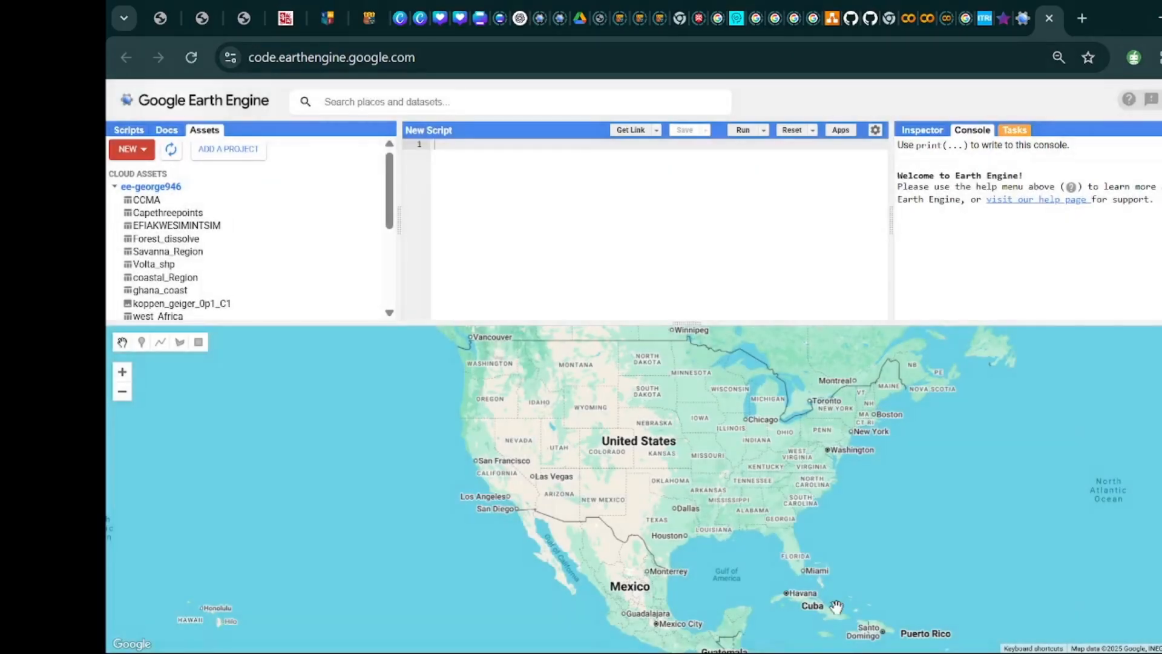
{"action": "left_click", "coordinate": [1016, 132]}
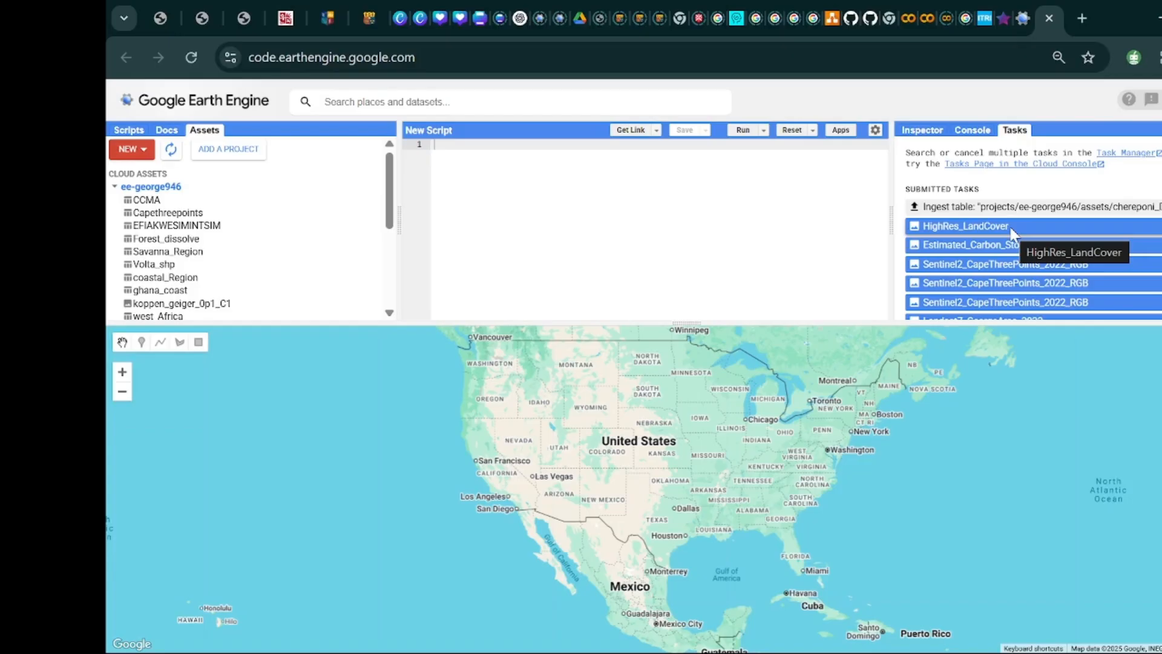
{"action": "left_click", "coordinate": [134, 154]}
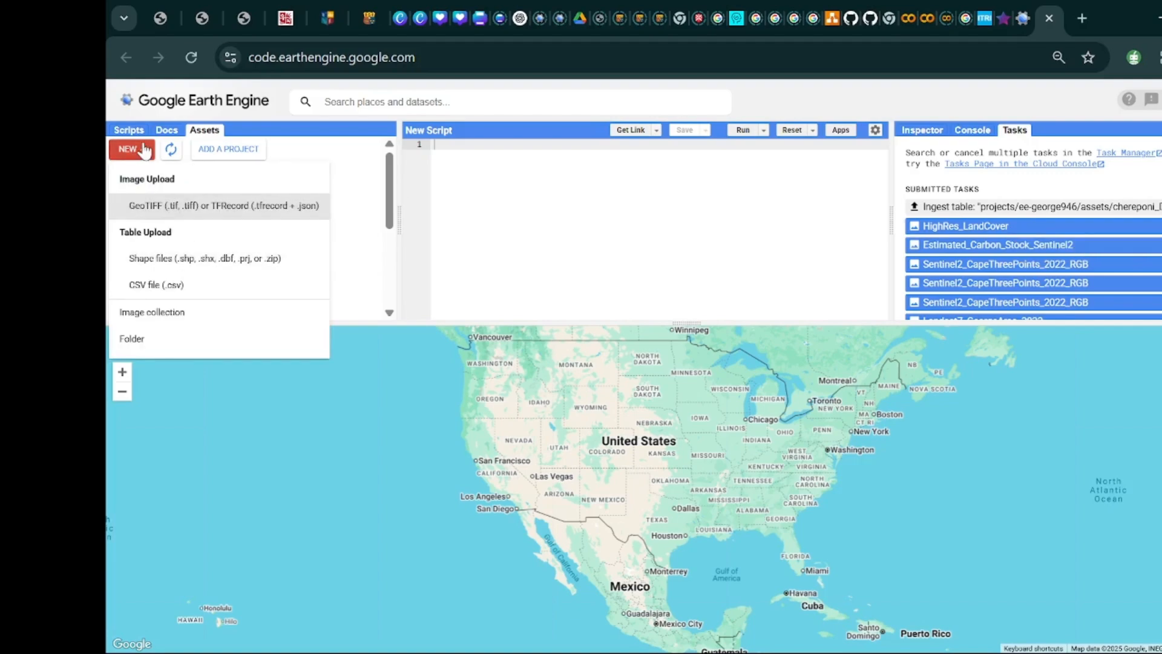
{"action": "left_click", "coordinate": [170, 267]}
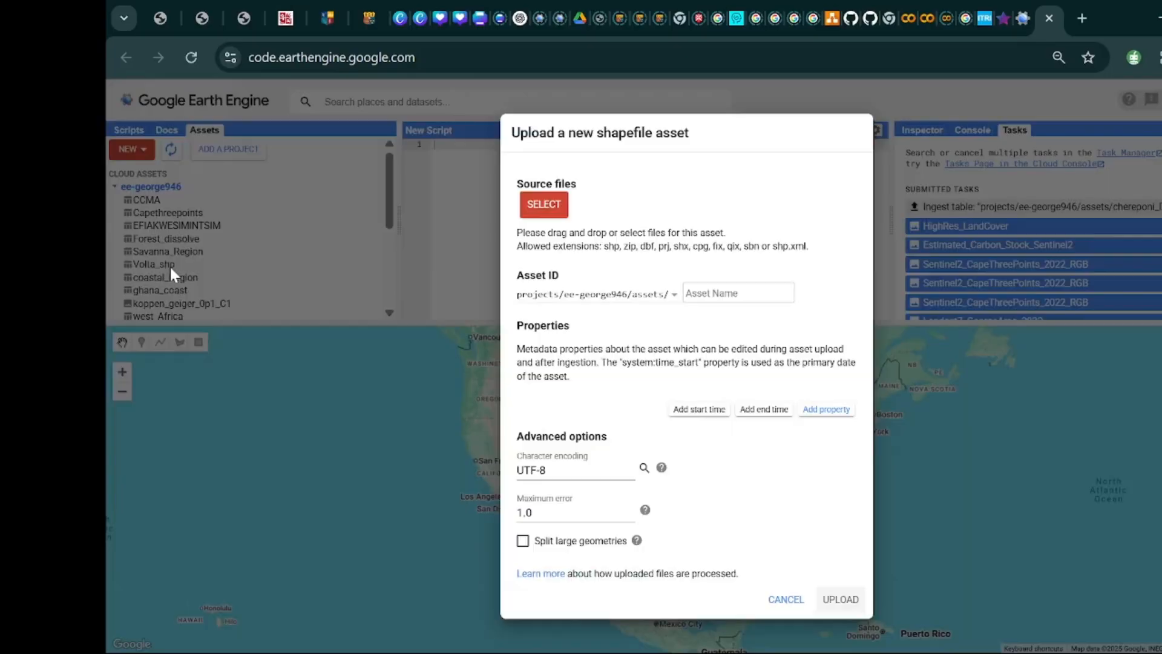
{"action": "left_click", "coordinate": [548, 202]}
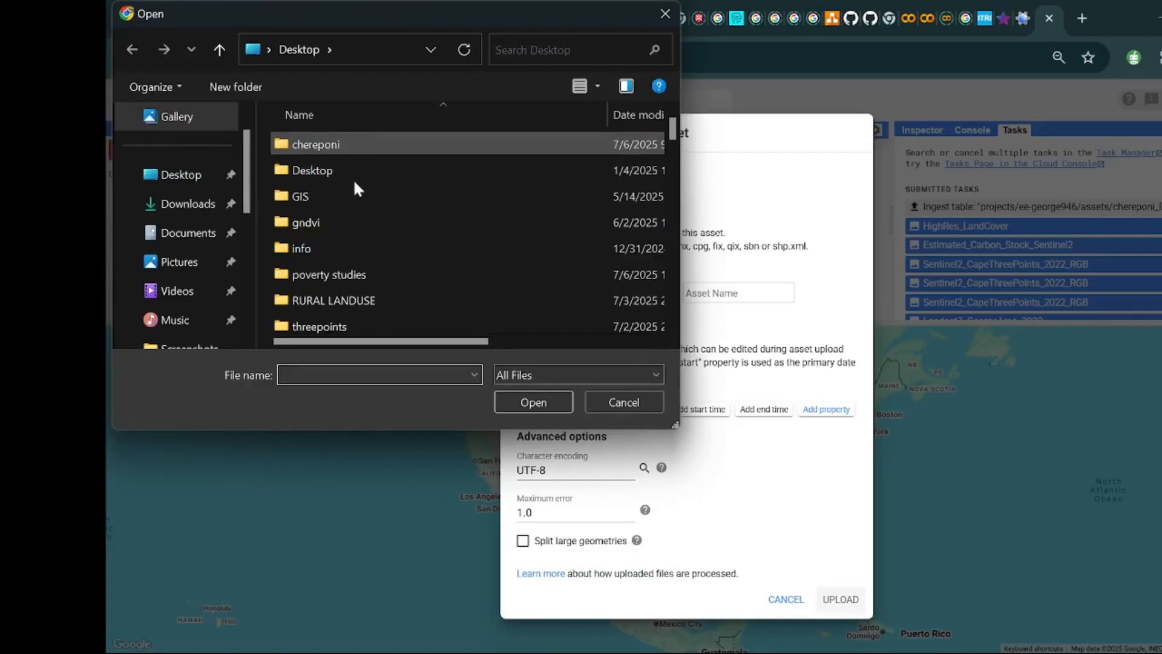
{"action": "double_click", "coordinate": [325, 146]}
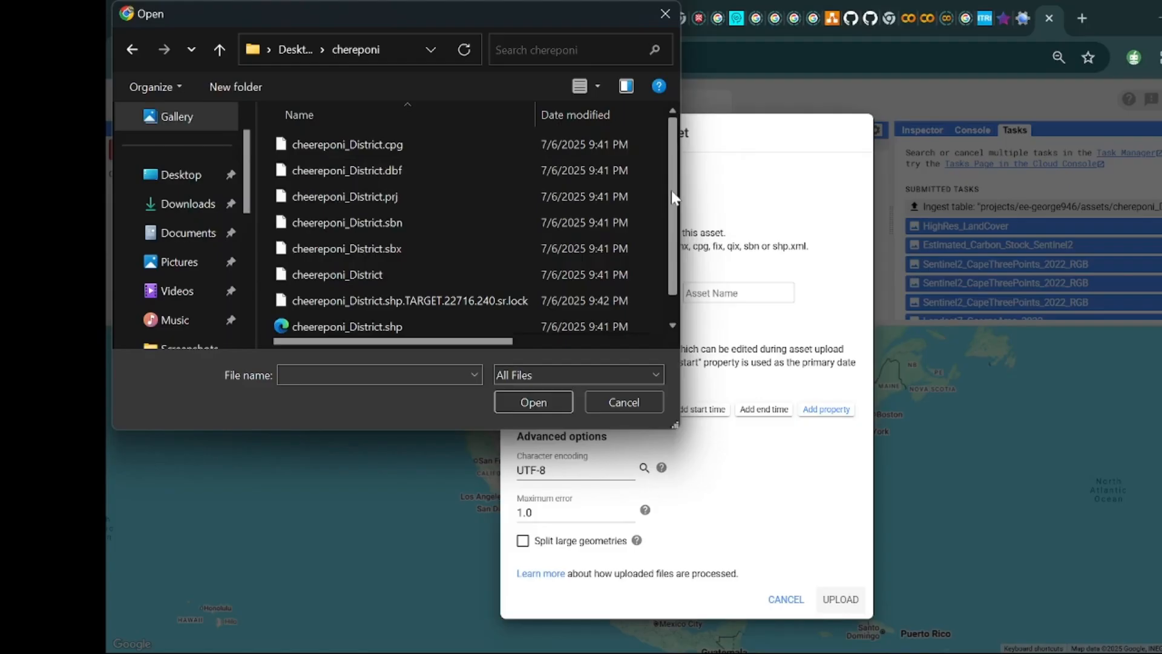
{"action": "left_click", "coordinate": [664, 16]}
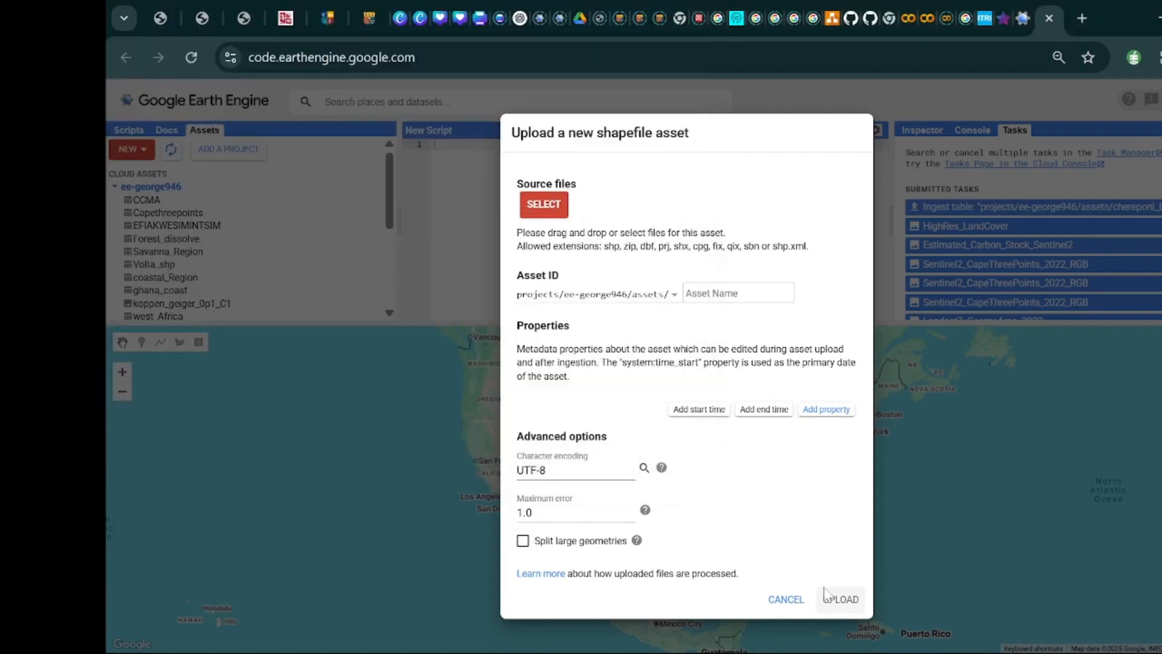
{"action": "left_click", "coordinate": [786, 600]}
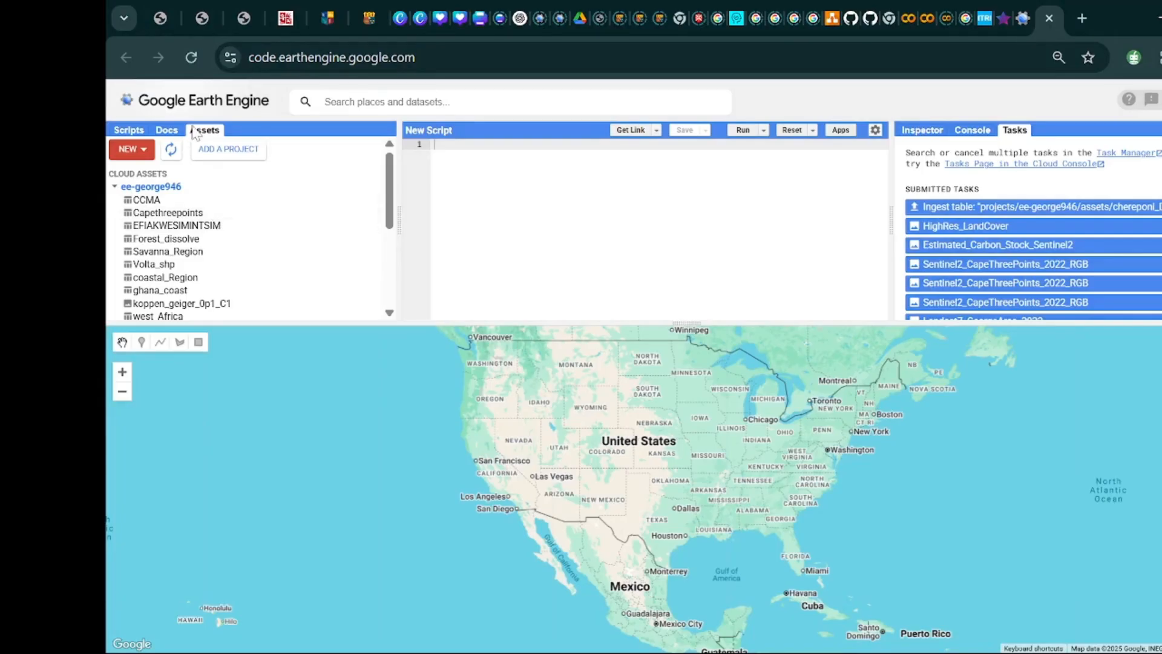
Reload the Code Editor page and open the details of the chereponi_District asset from the cloud assets.
{"action": "left_click", "coordinate": [190, 61]}
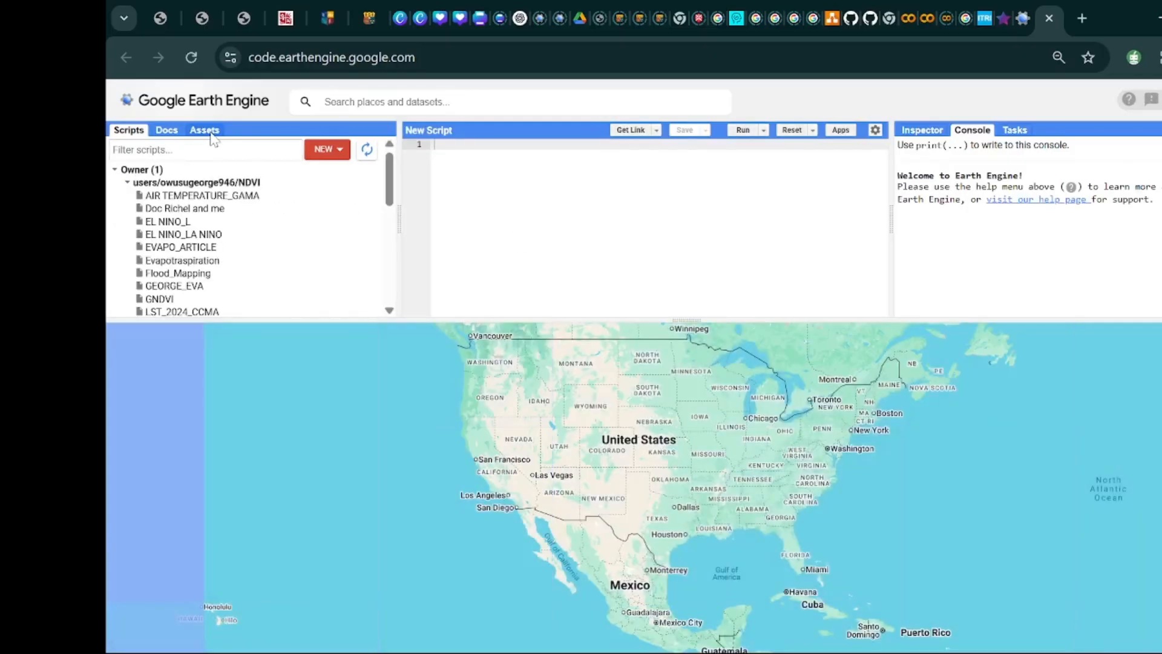
{"action": "left_click", "coordinate": [211, 133]}
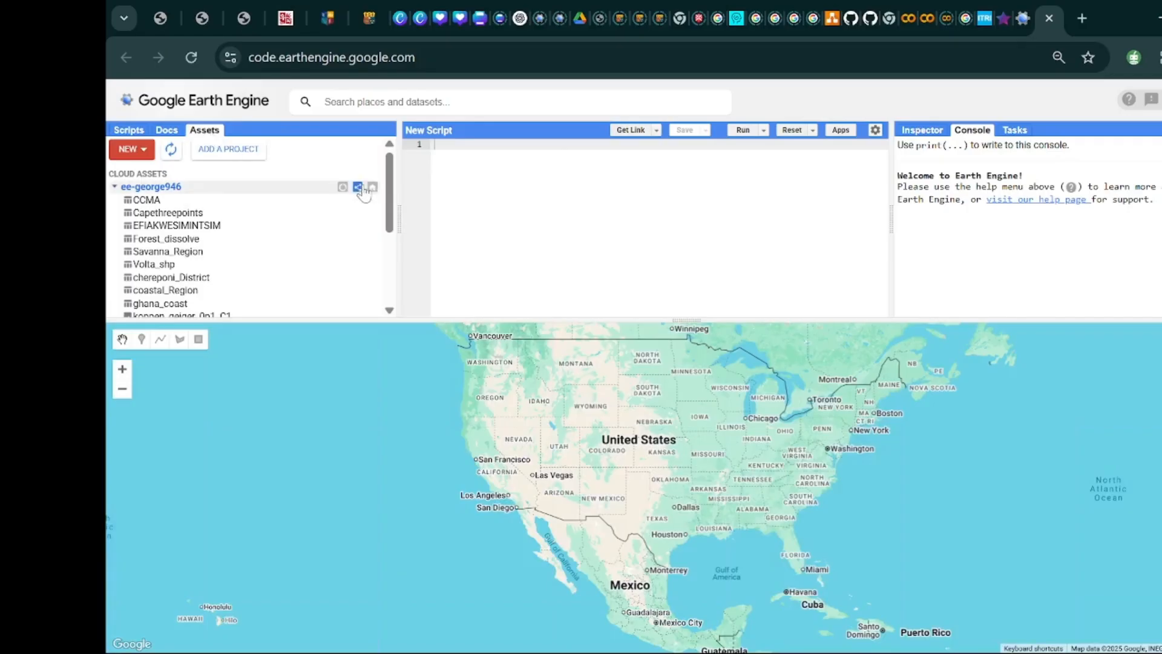
{"action": "left_click", "coordinate": [192, 278]}
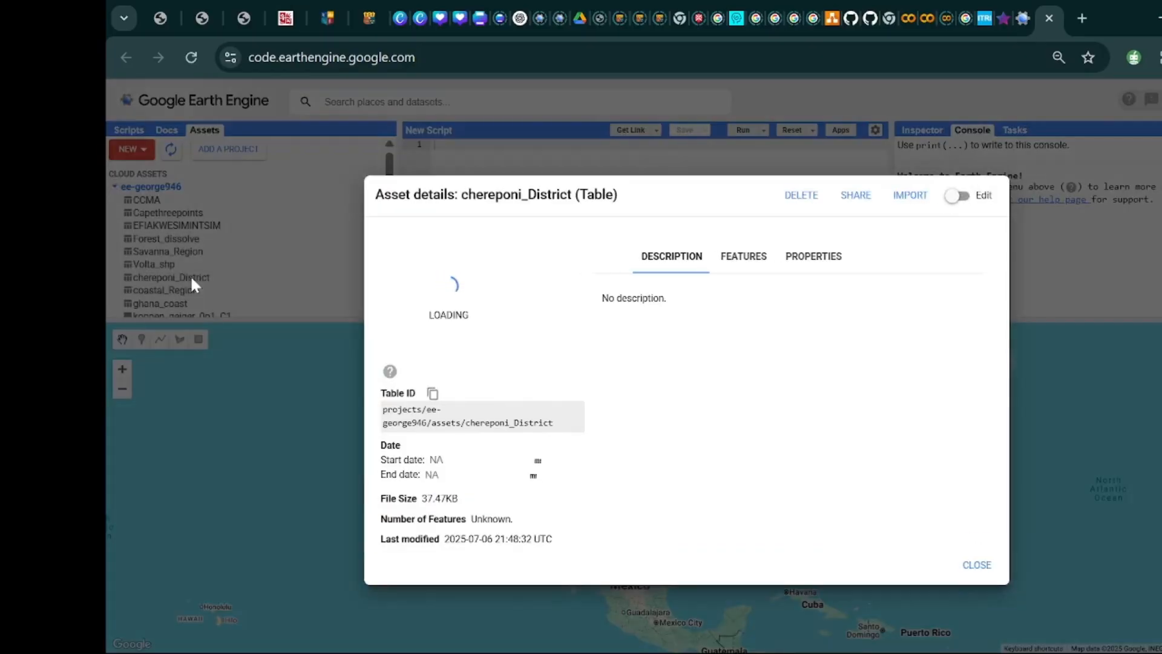